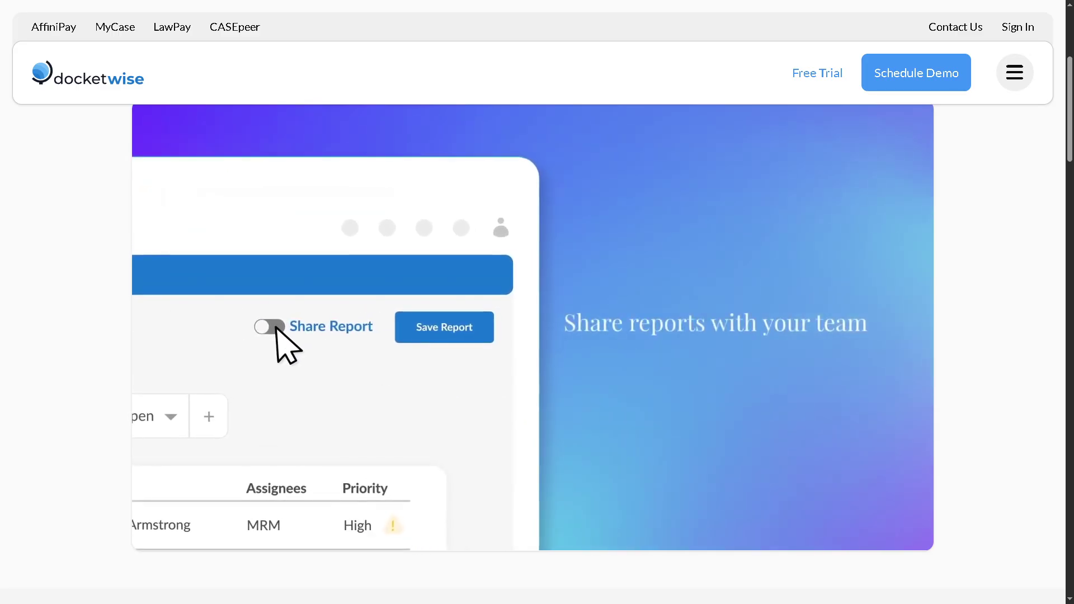
Dismiss the free trial billing dialog to reach the dashboard
key("Home")
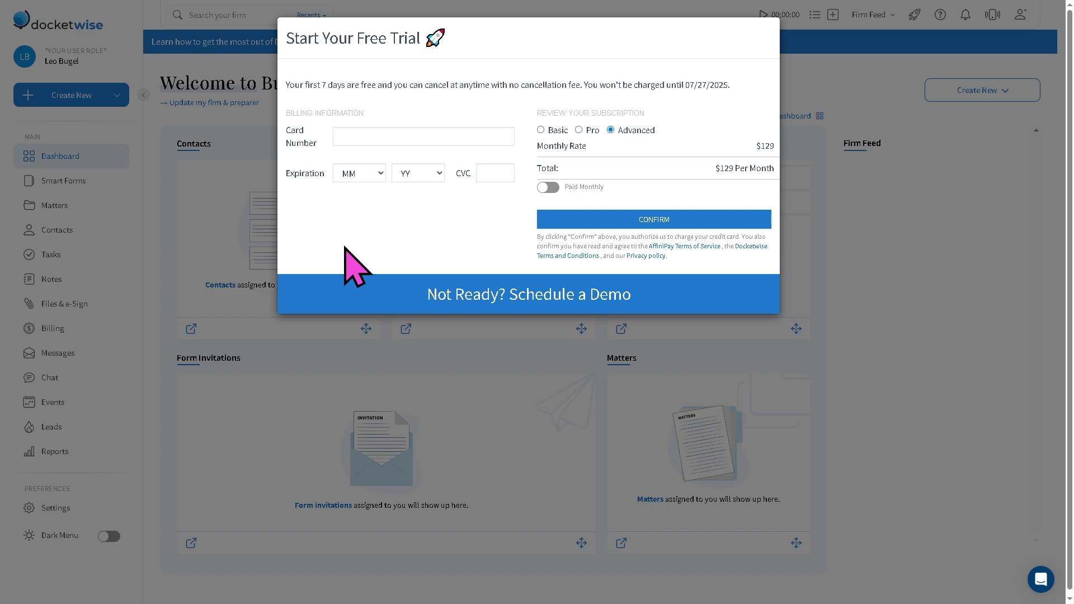
key("Escape")
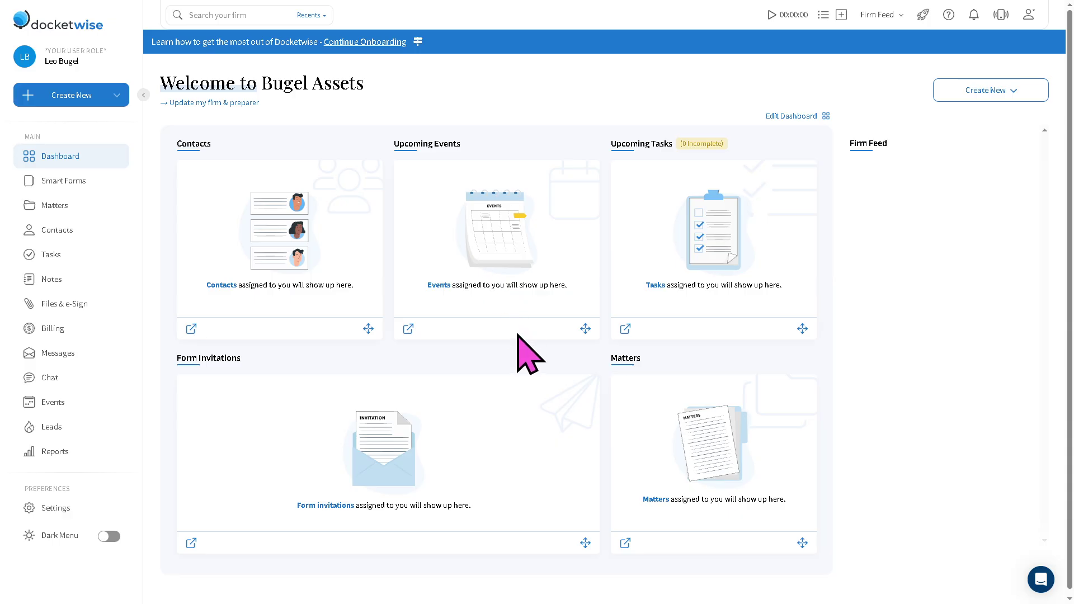
scroll(536, 340, "down", 1)
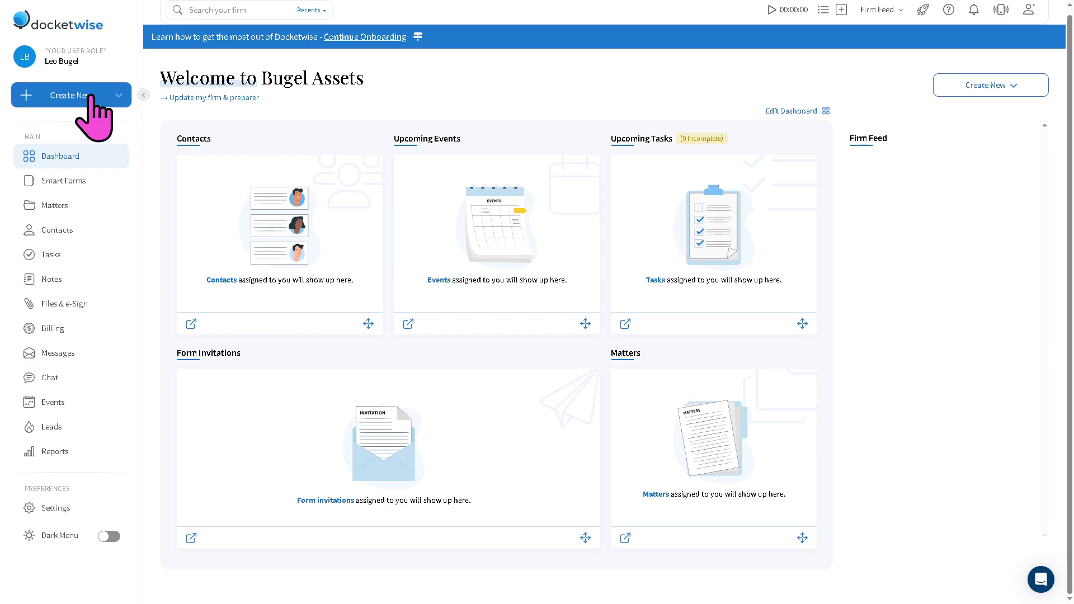
Start a new matter and choose to create a new contact for it
left_click(117, 95)
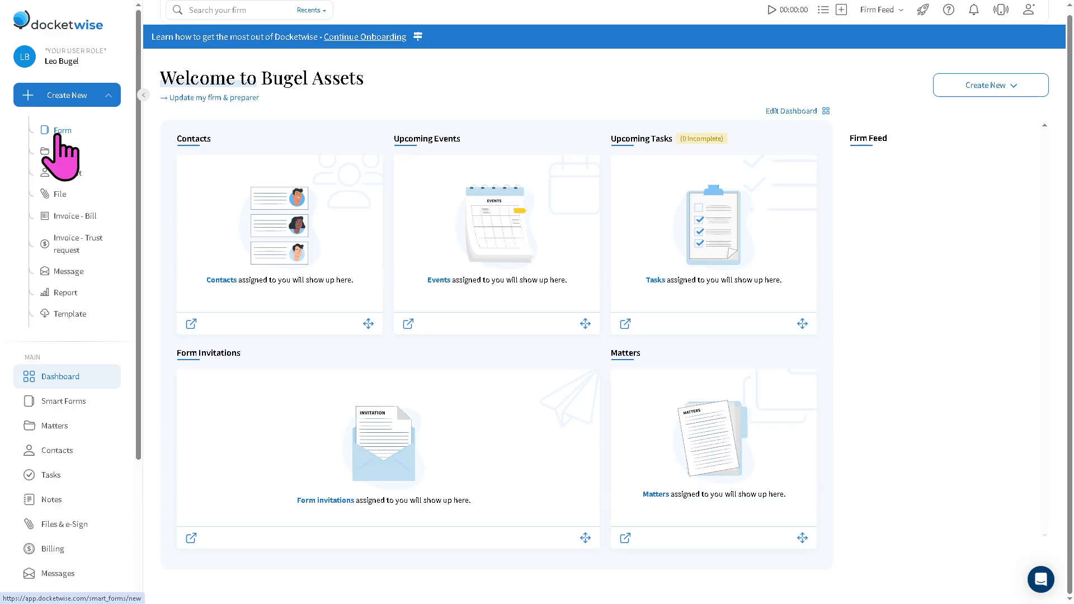
left_click(62, 159)
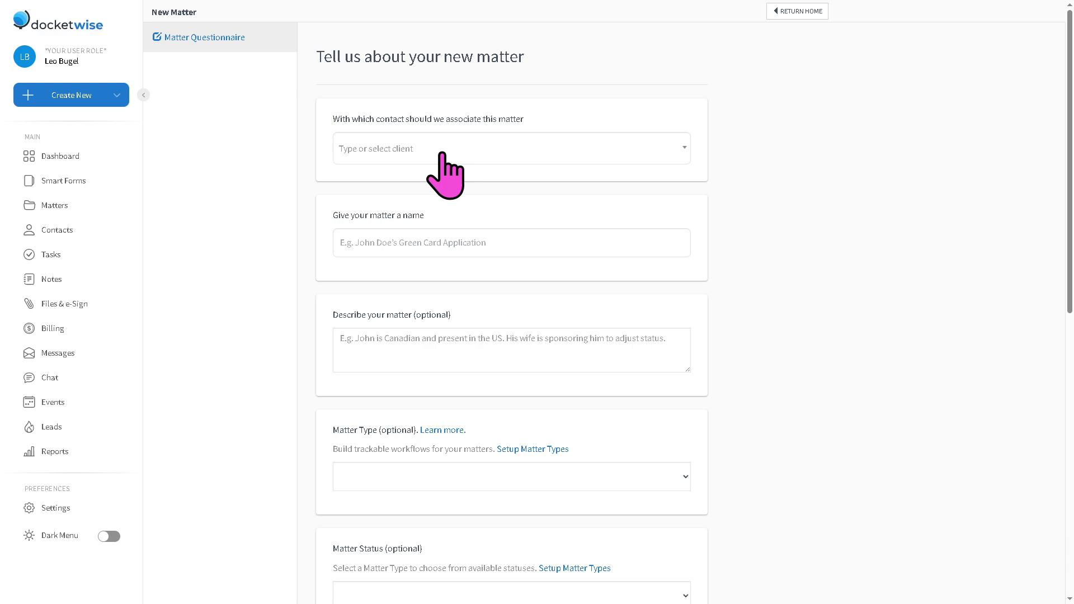
left_click(515, 157)
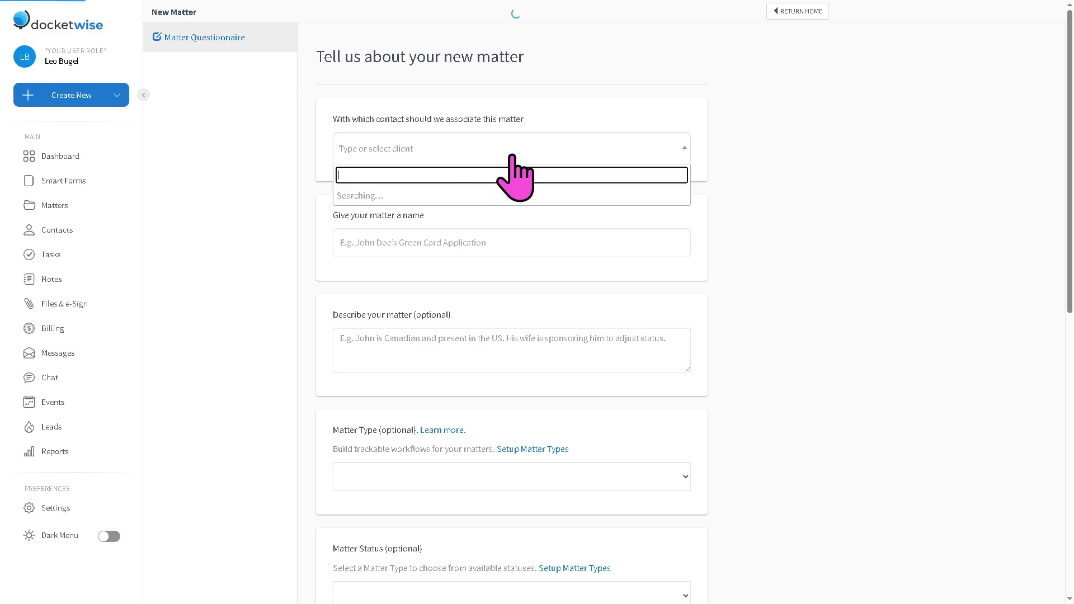
left_click(506, 195)
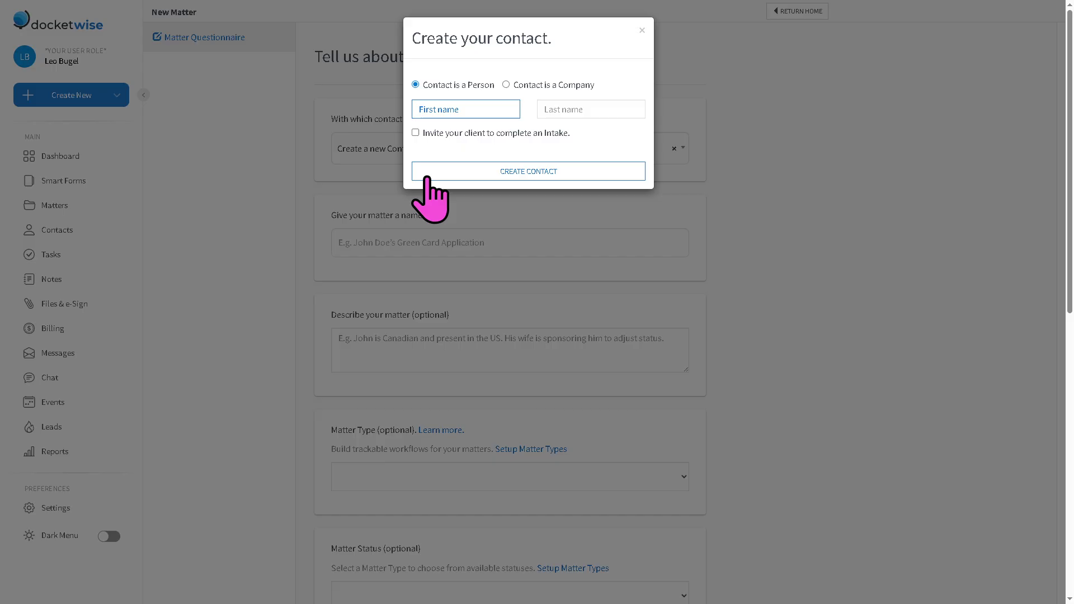
Create the person contact with first name "How to use" and last name "DOCKETWISE", without an intake invitation
type("H")
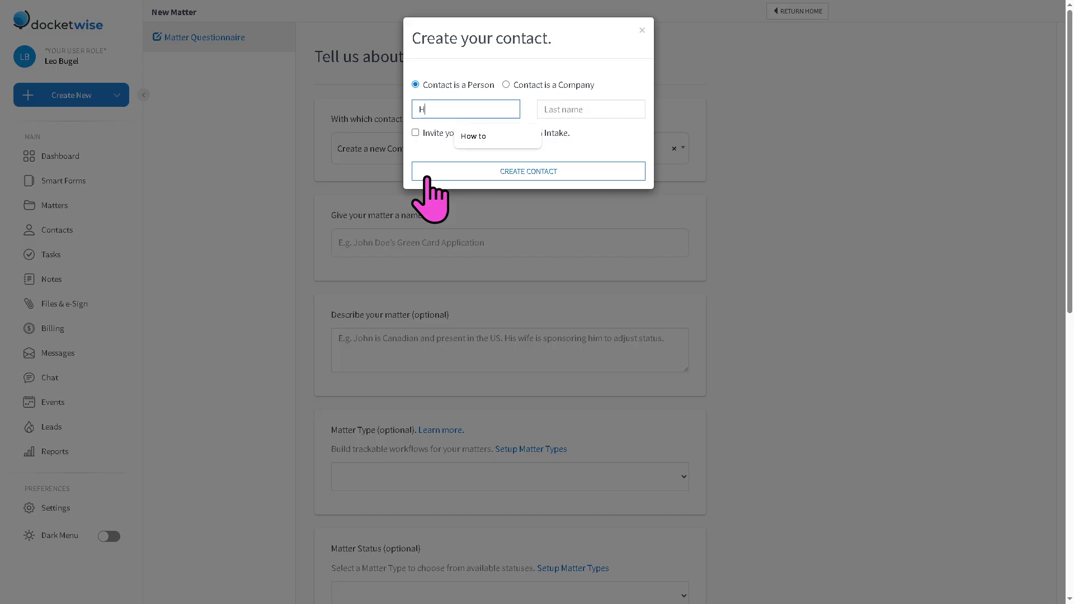
type("ow to use")
key("Tab")
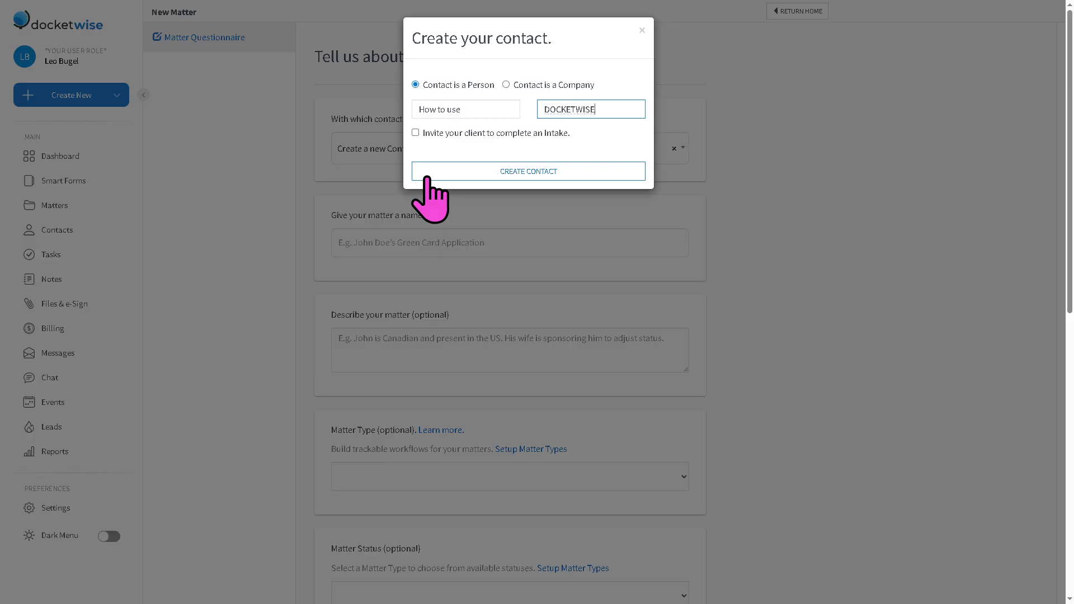
left_click(427, 177)
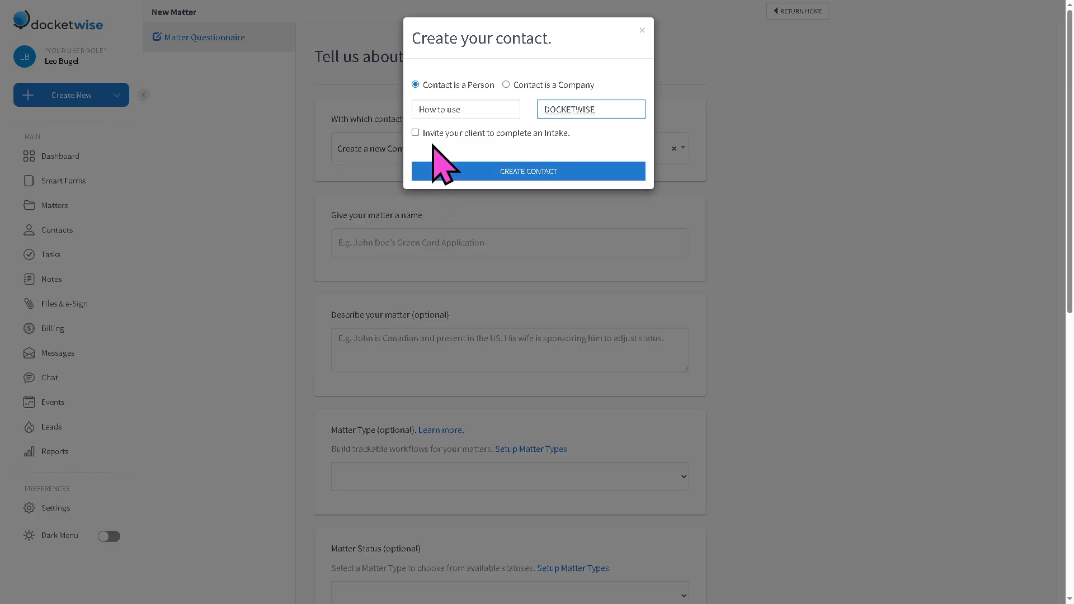
left_click(415, 132)
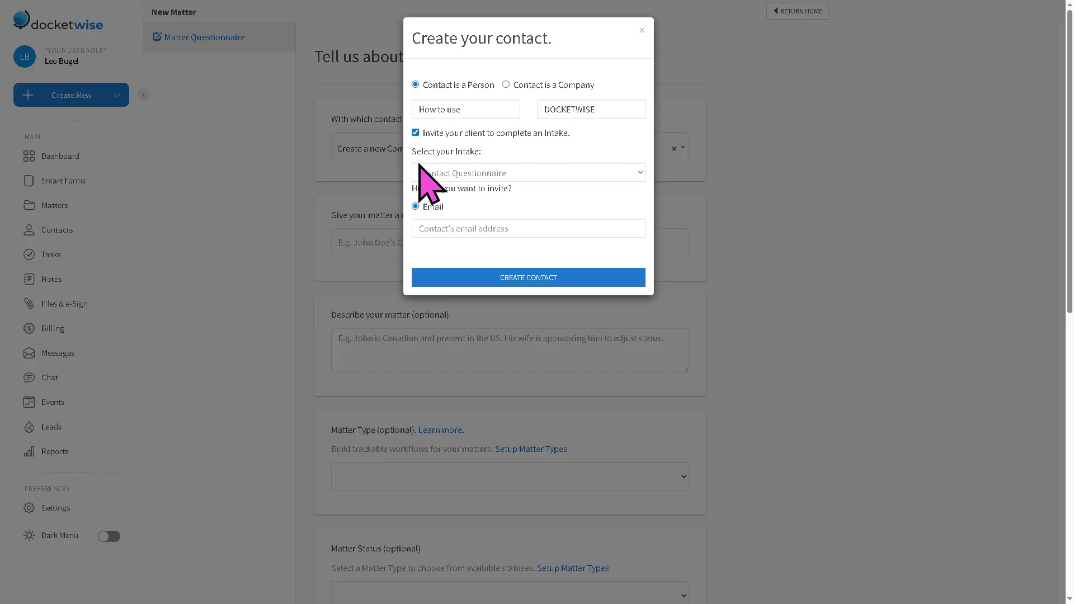
left_click(415, 133)
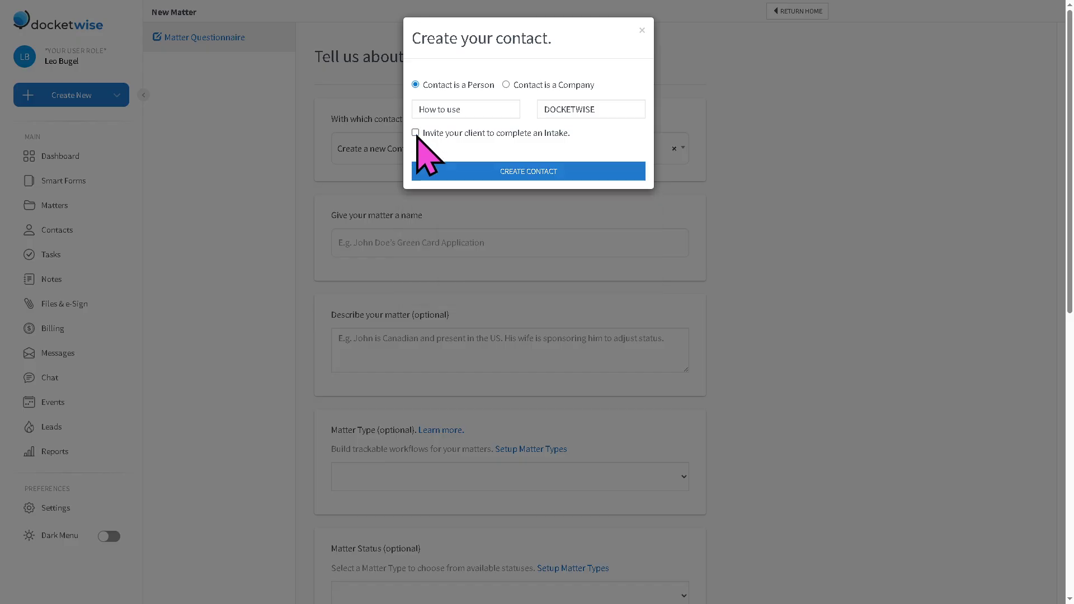
left_click(440, 171)
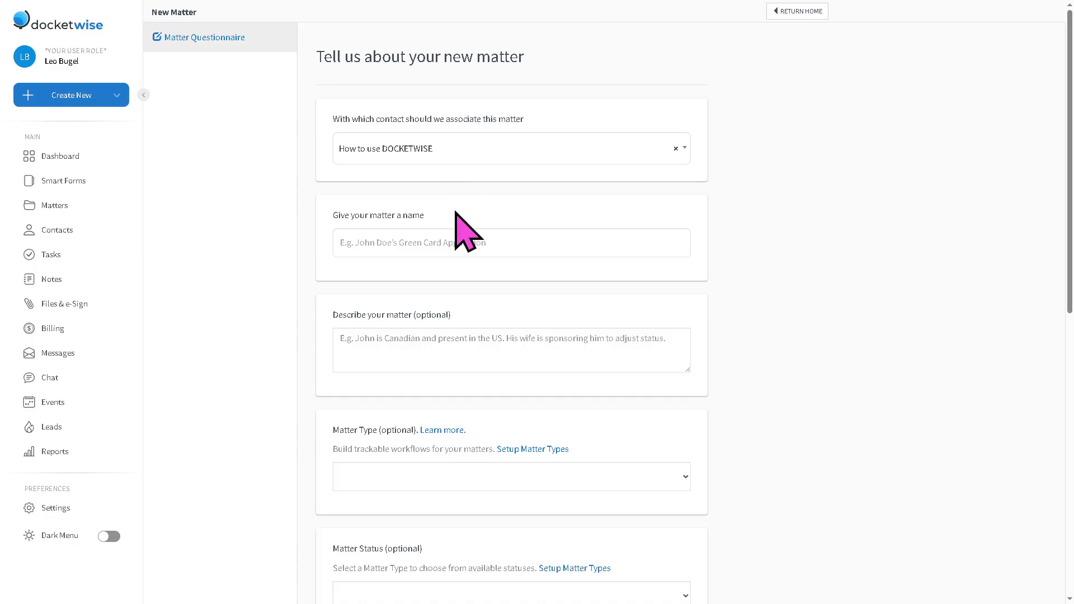
Enter "How to use DOCKETWISE" as both the matter's name and its description
left_click(464, 243)
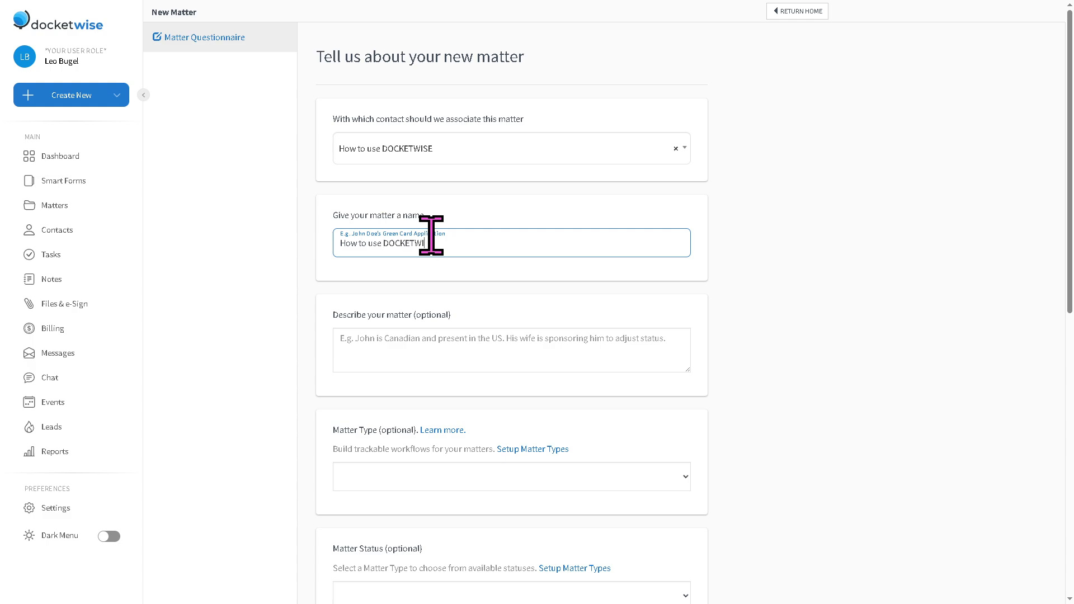
key("ctrl+a")
key("ctrl+c")
left_click(419, 338)
key("ctrl+v")
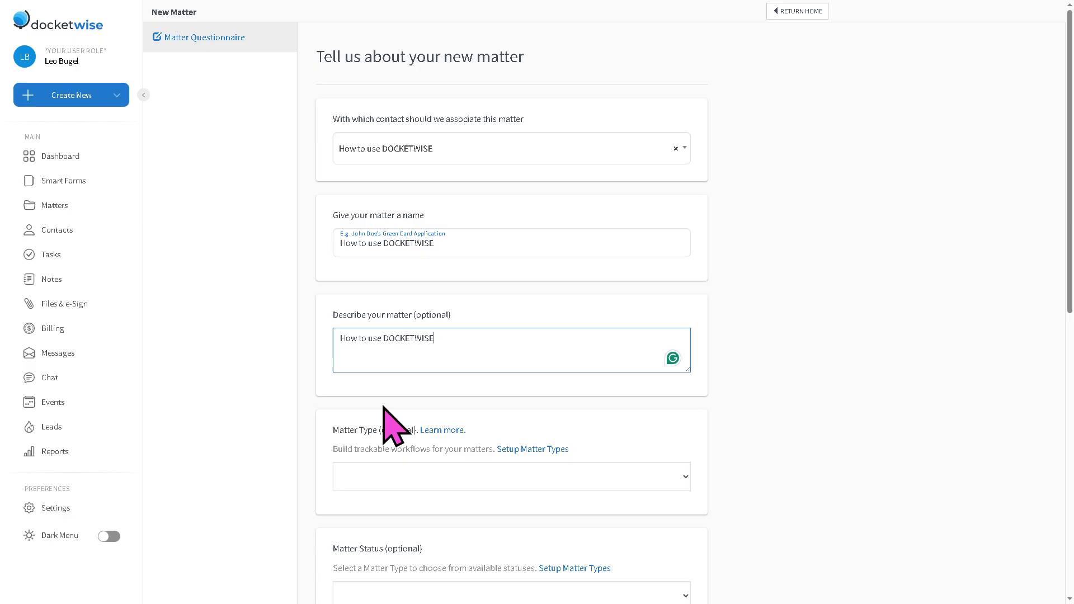
Go through the remaining matter fields, leaving type, status, applicant and preference category blank, and save the matter
left_click(411, 477)
scroll(414, 489, "down", 1)
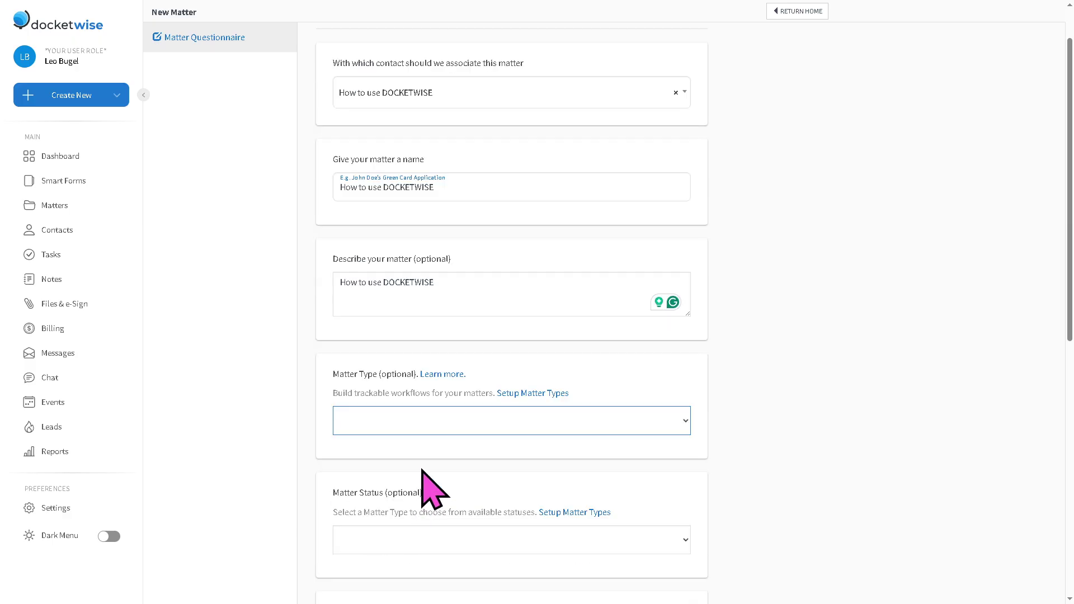
left_click(443, 424)
scroll(472, 503, "down", 4)
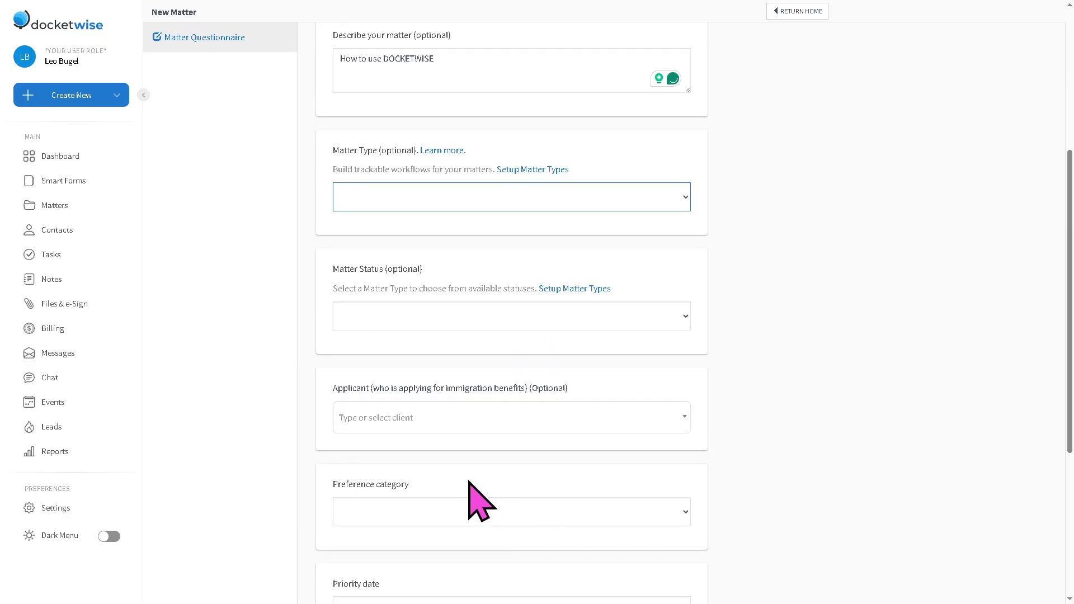
left_click(457, 418)
left_click(427, 511)
scroll(1066, 470, "down", 5)
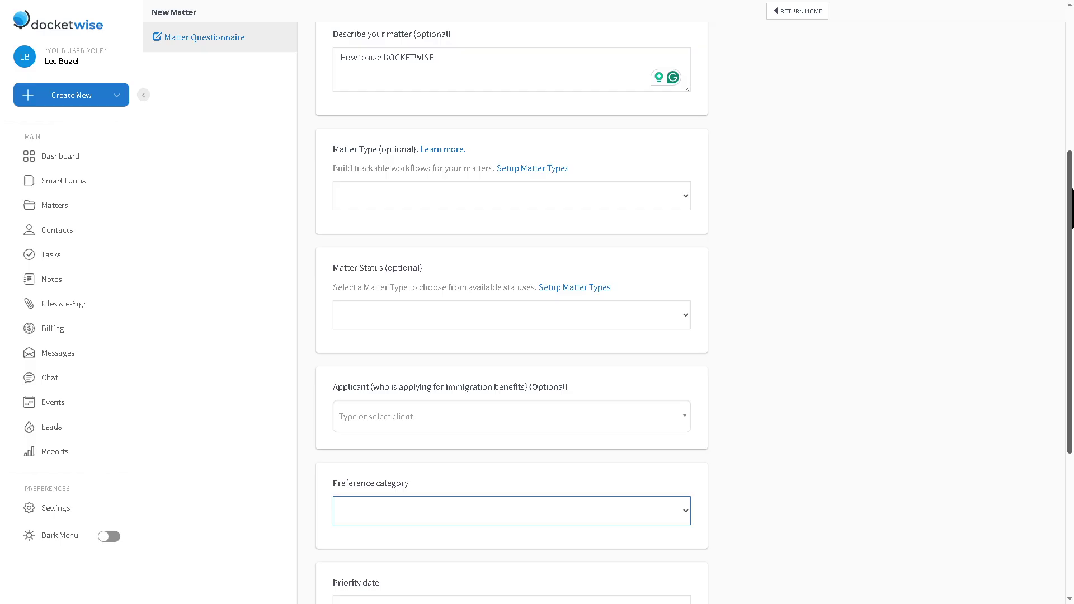
left_click(358, 536)
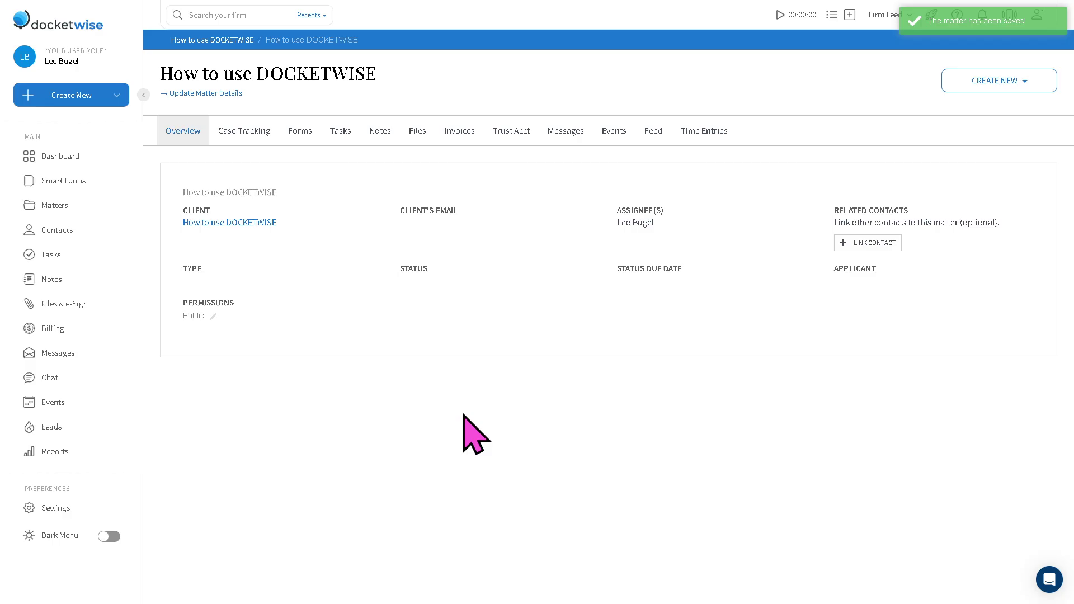
View the Smart Forms list and show the kinds of items that can be created from it
left_click(213, 316)
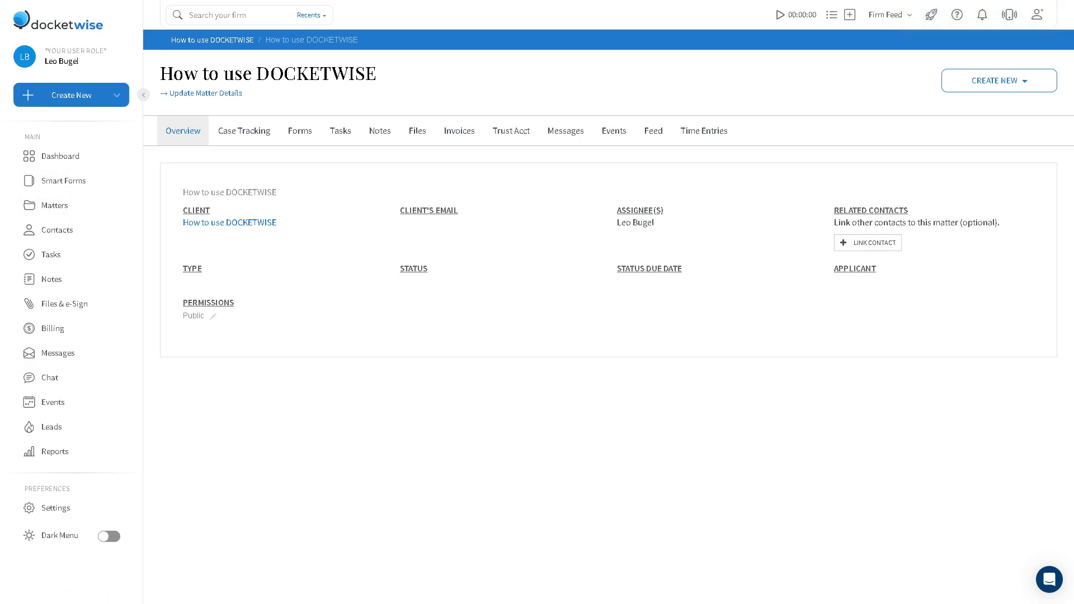
left_click(63, 180)
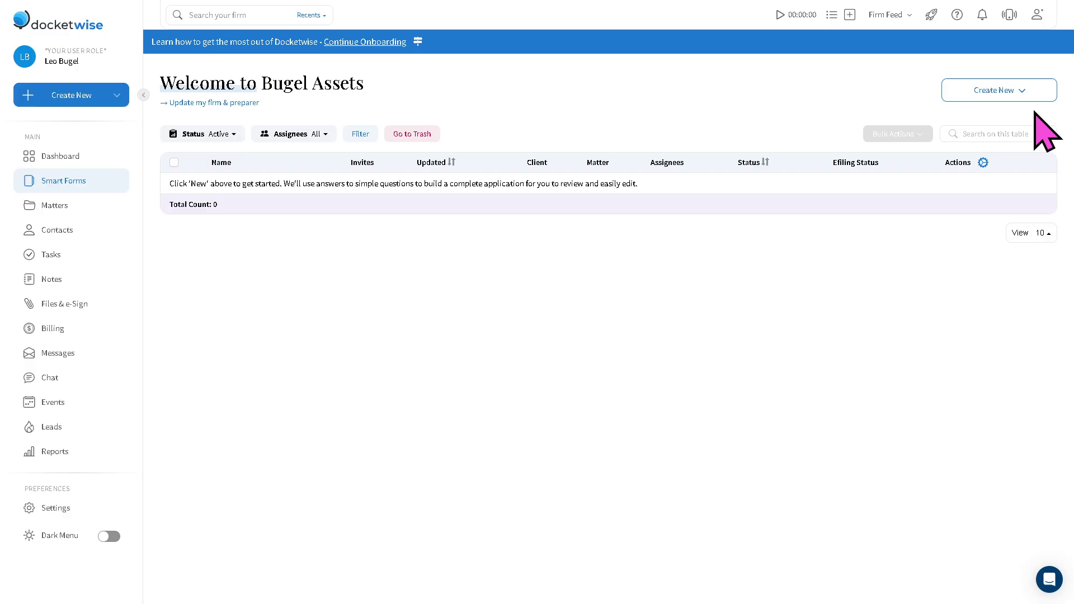
left_click(1025, 92)
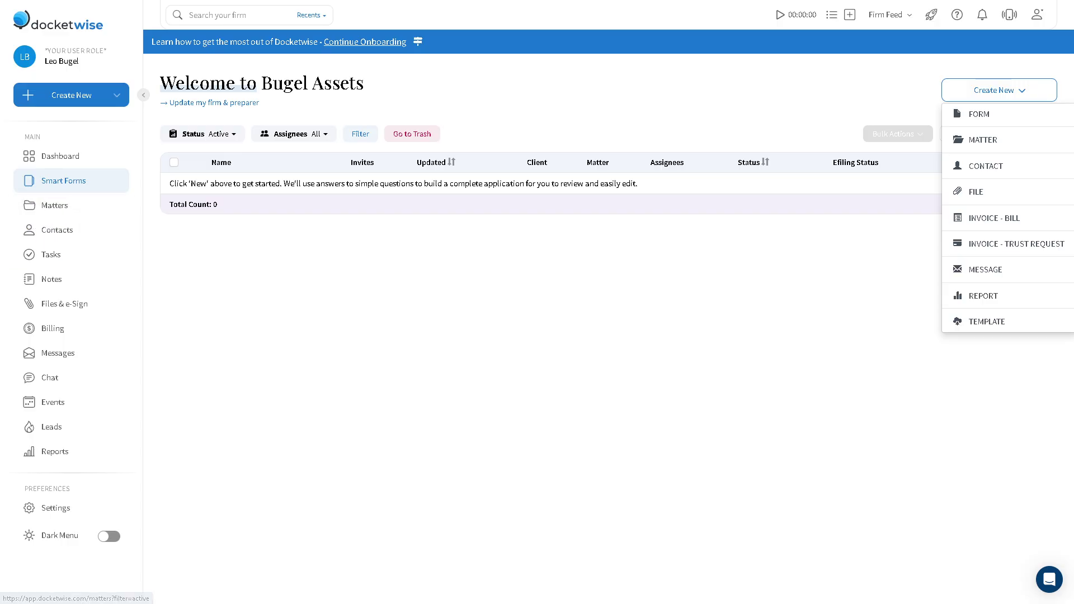
Go to Tasks and examine the task list import form with its client assignment options, closing it without importing
left_click(51, 255)
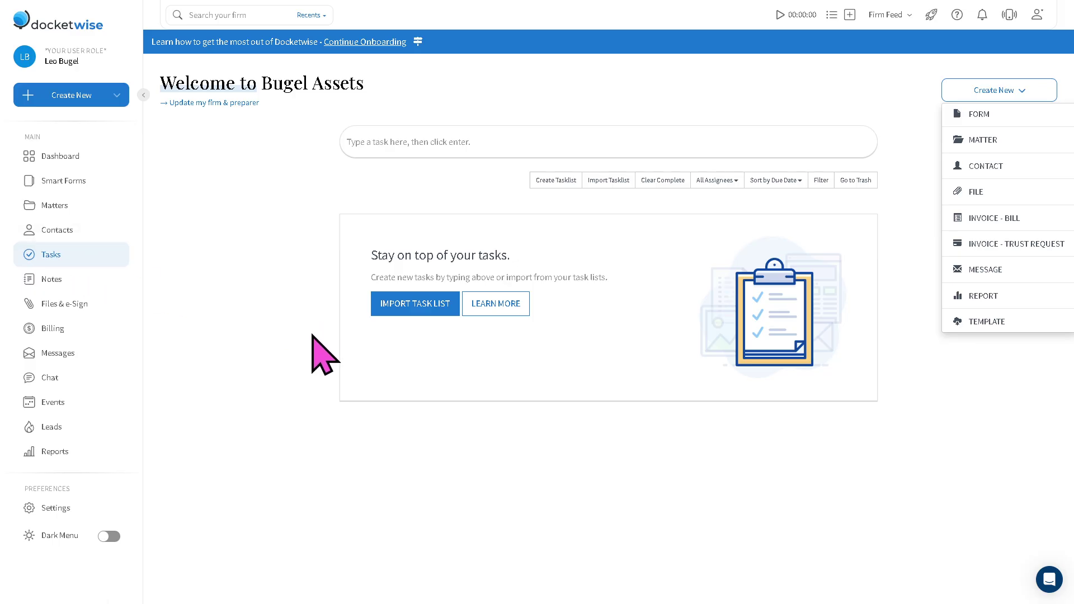
left_click(392, 309)
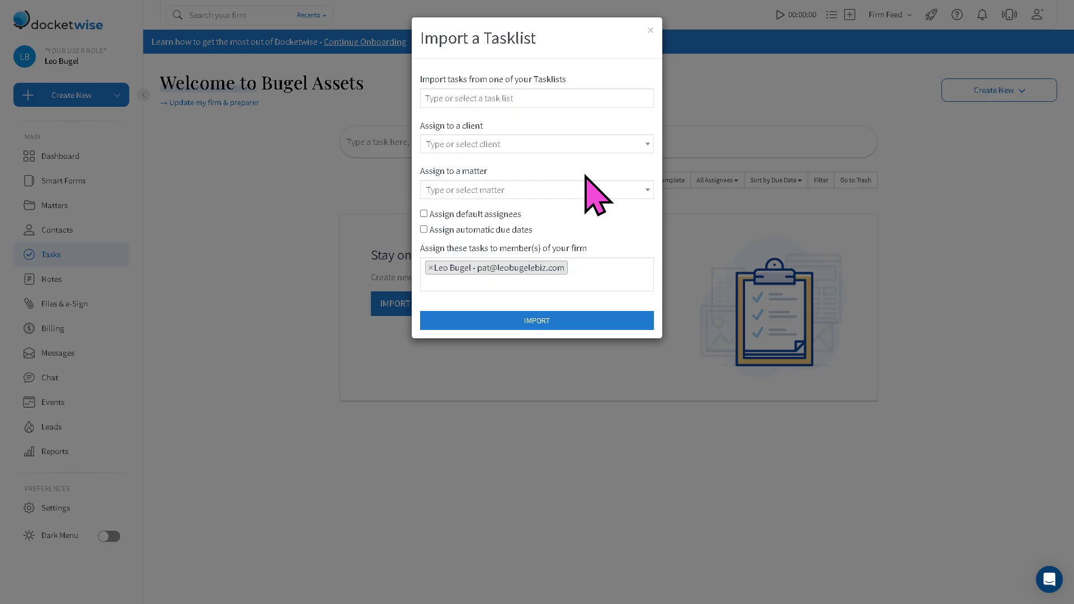
left_click(641, 145)
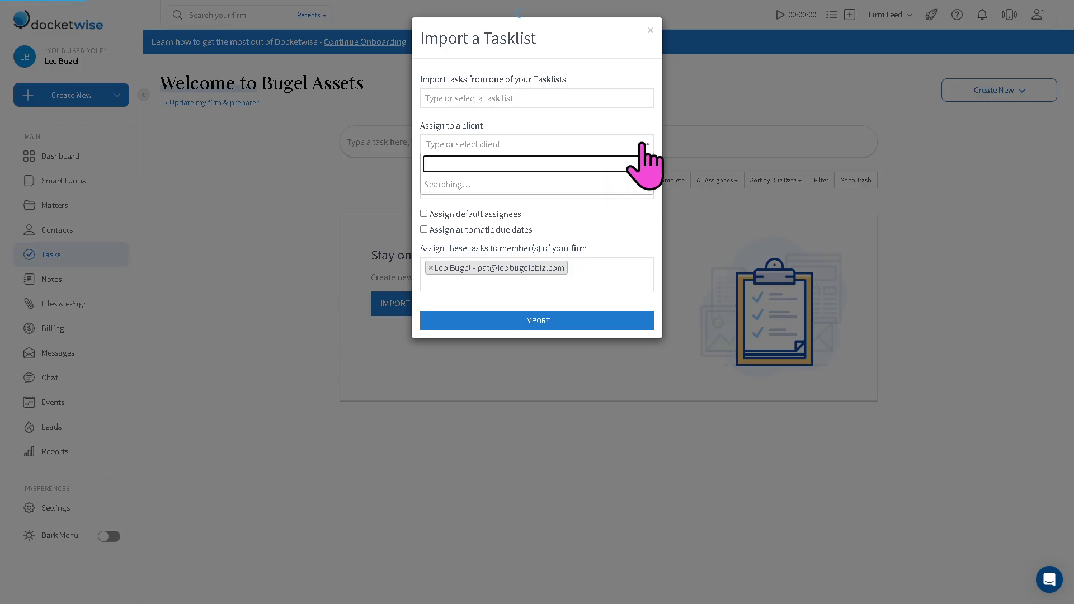
left_click(560, 189)
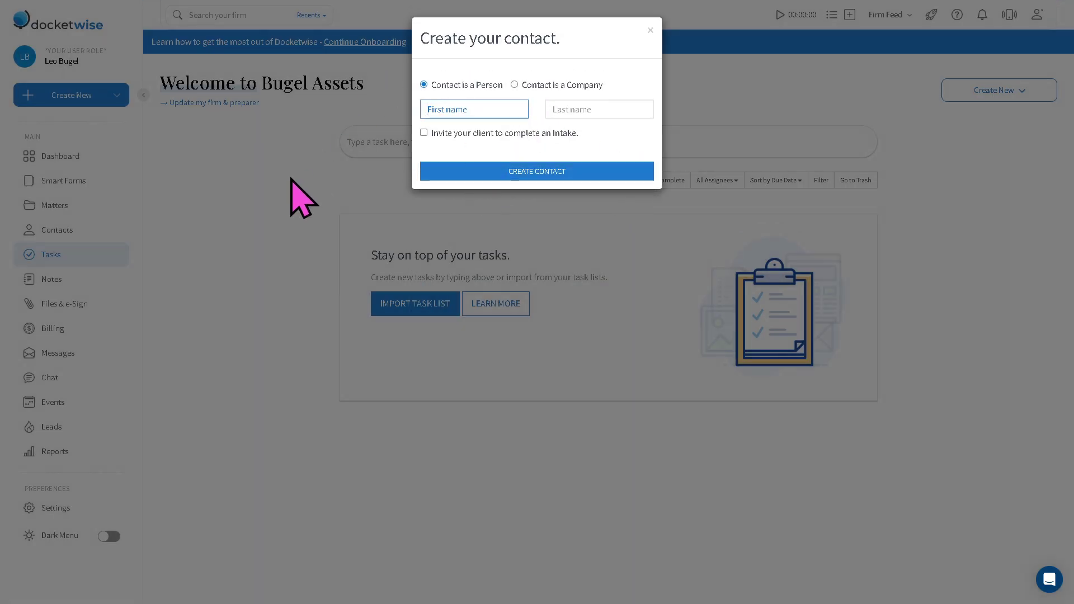
left_click(291, 180)
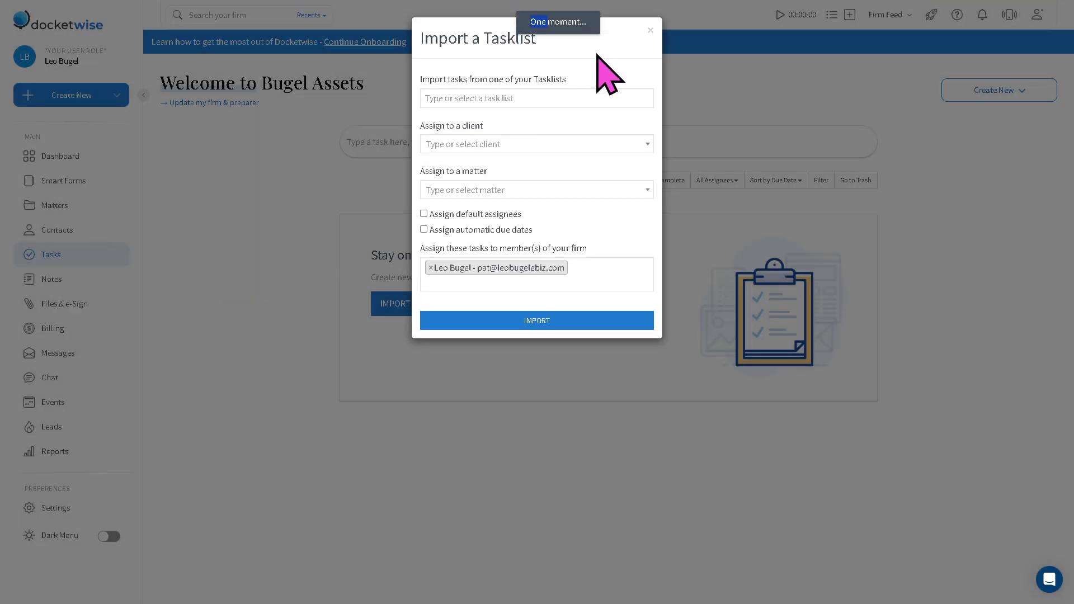
left_click(650, 30)
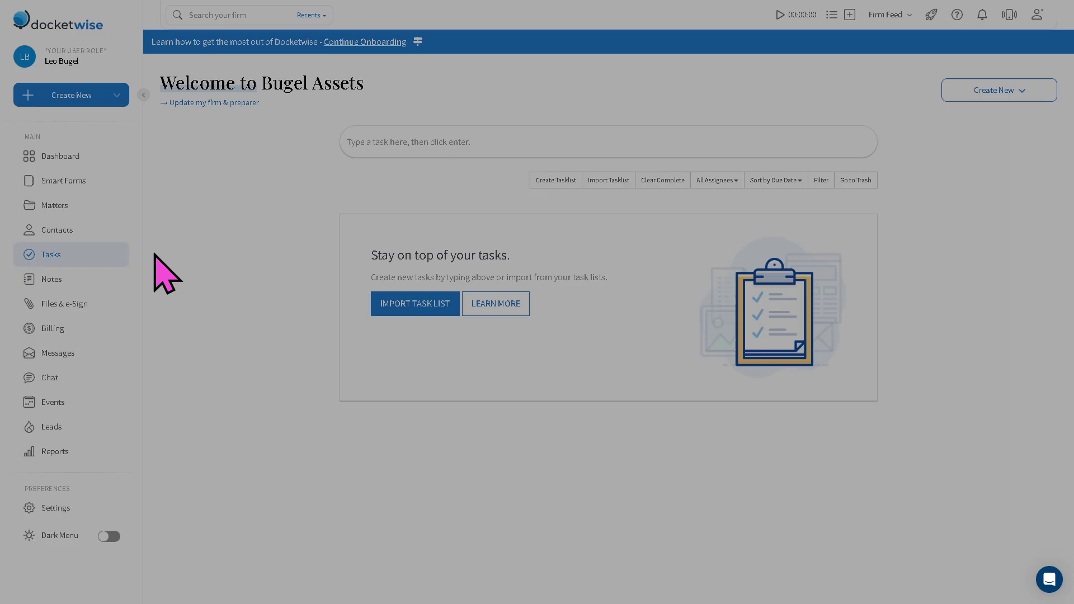
Look through the Notes, Files & e-Sign and Messages pages
left_click(89, 280)
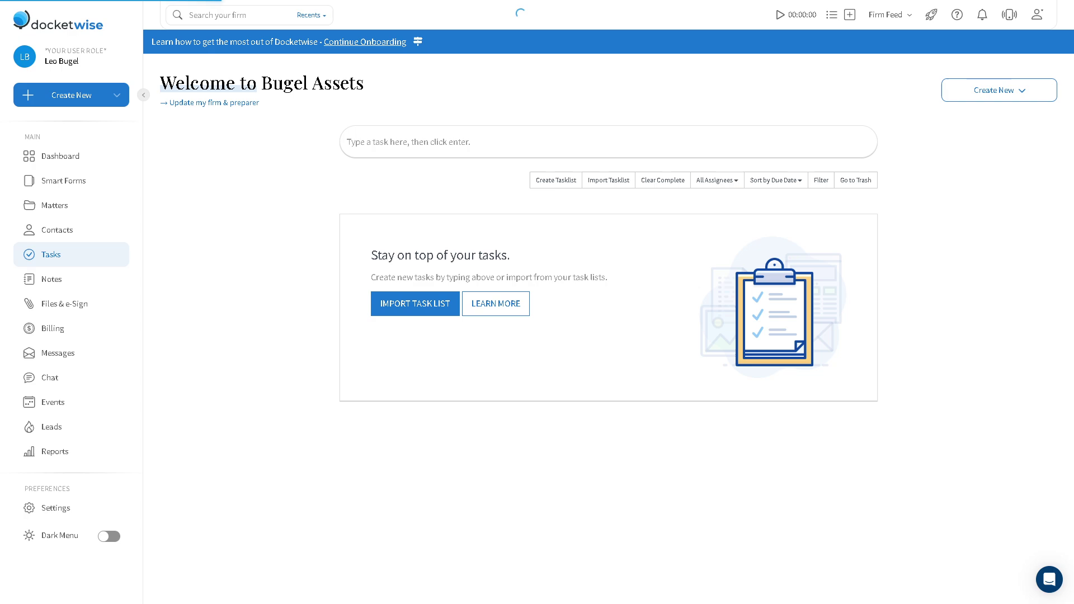
left_click(48, 285)
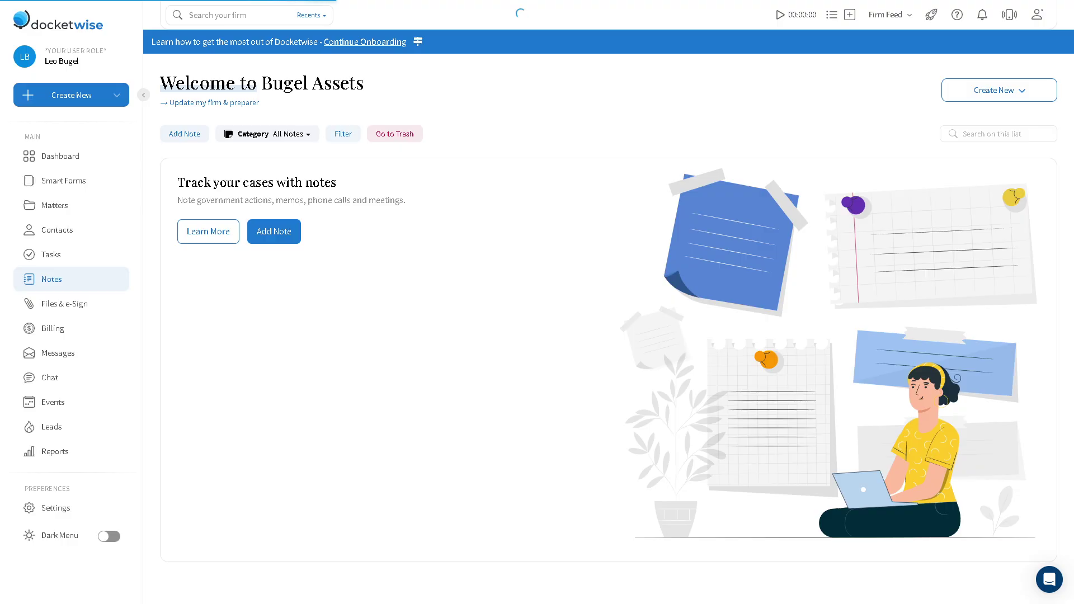
left_click(64, 304)
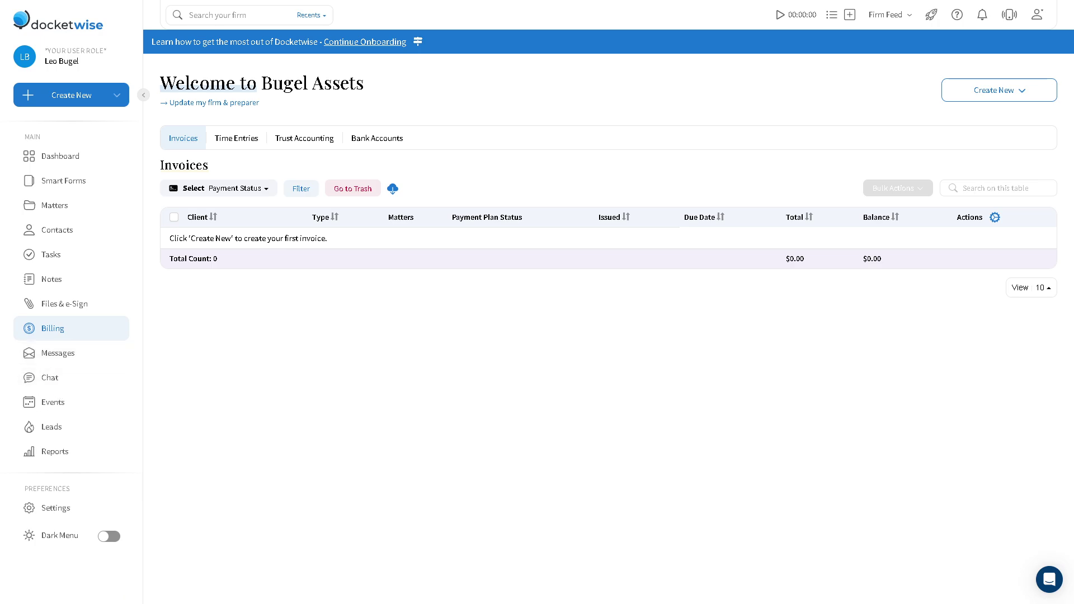
left_click(58, 353)
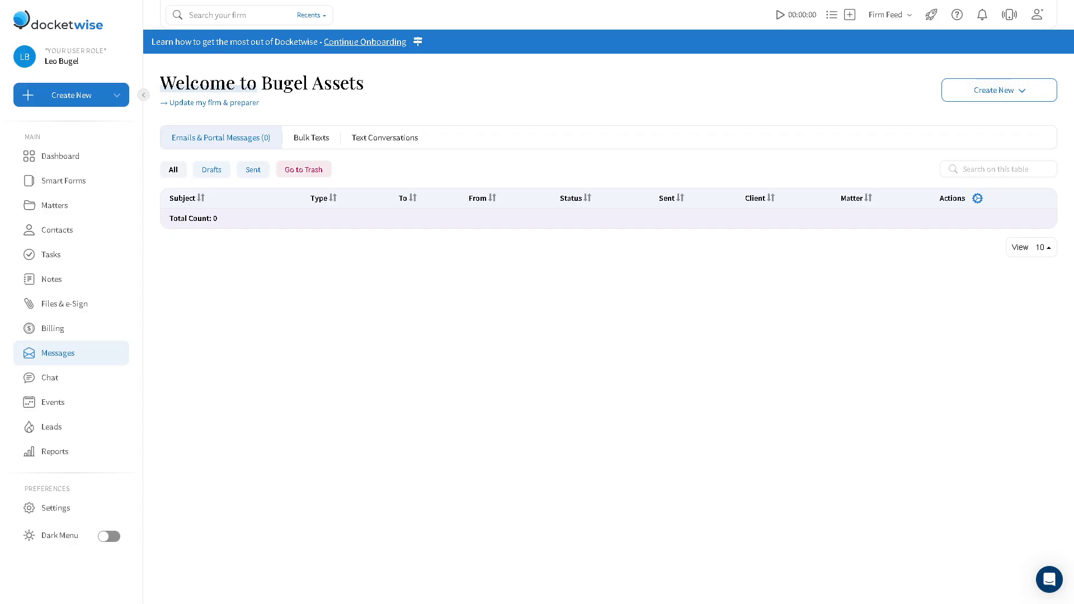
Go to Chat and examine the new chat group form, closing it without creating a group
left_click(49, 378)
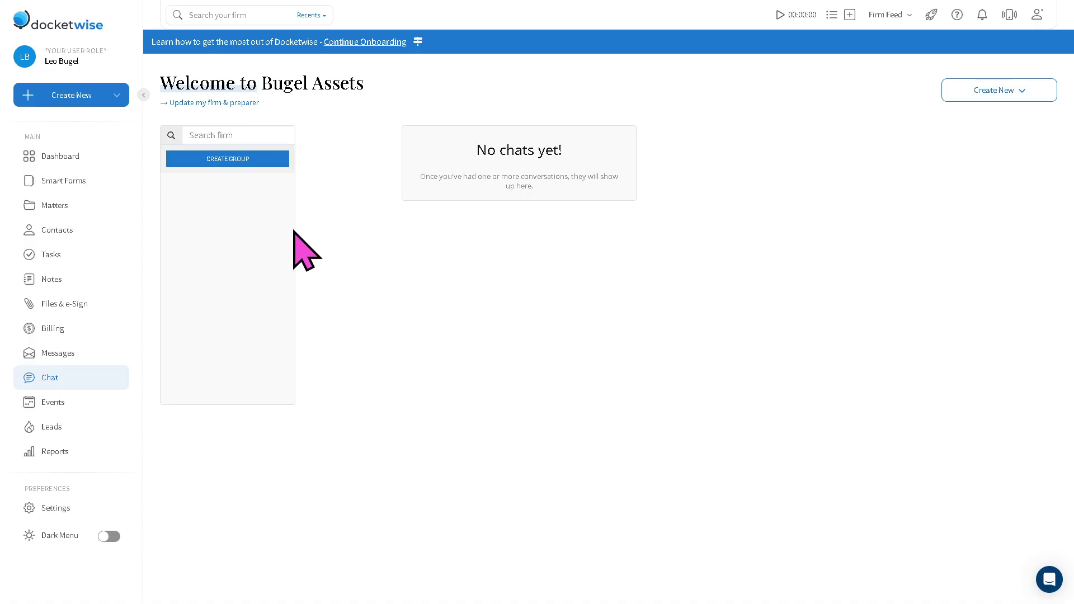
left_click(229, 160)
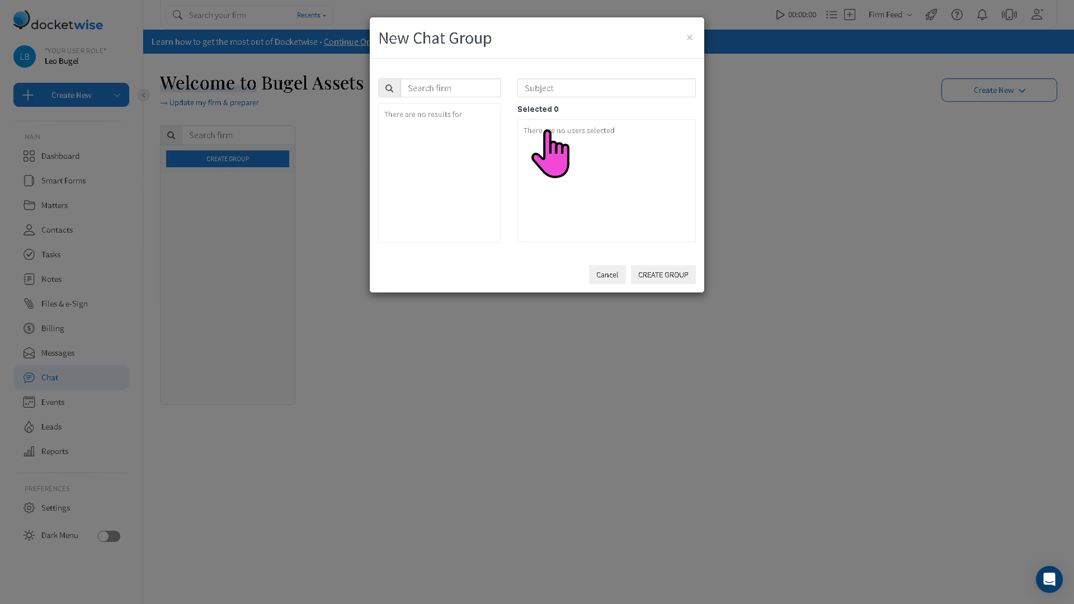
left_click(405, 330)
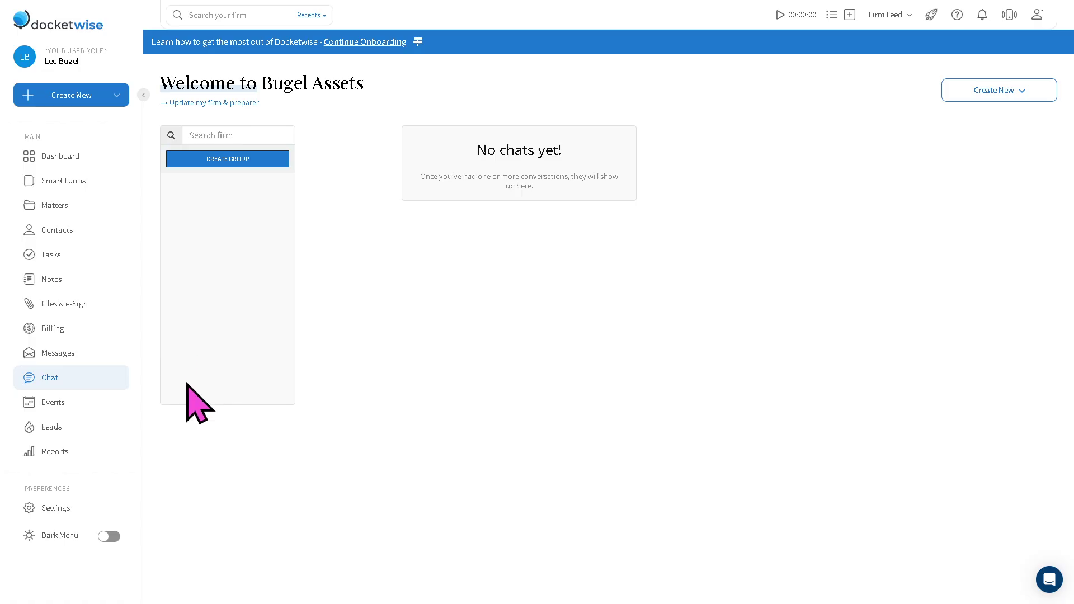
Look through the Events calendar, Leads and Reports pages, dismissing the Leads CRM upgrade offer, and return to the dashboard
left_click(61, 404)
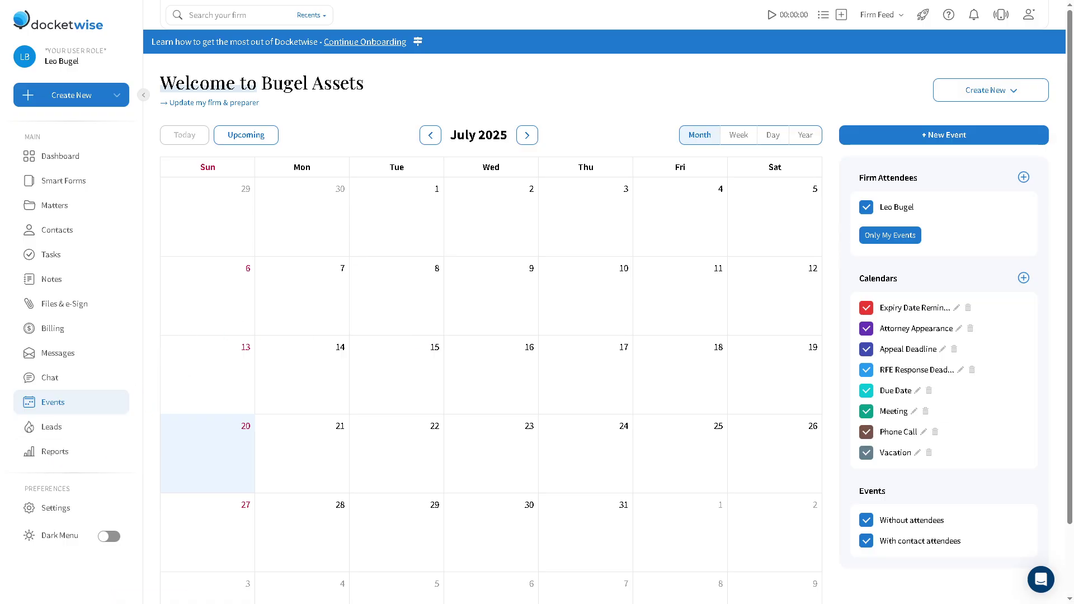
left_click(51, 426)
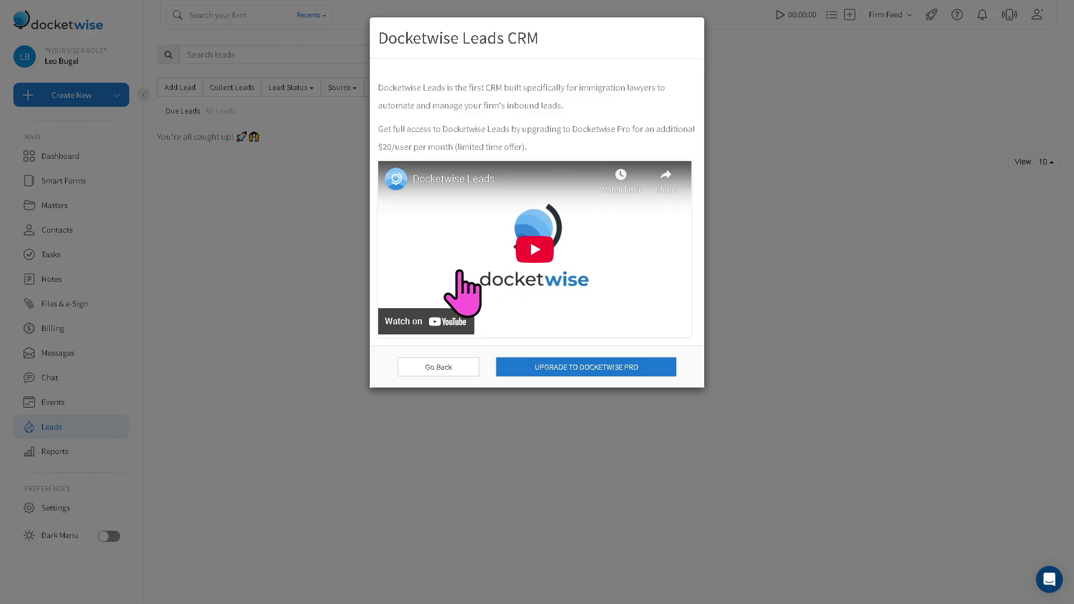
left_click(401, 364)
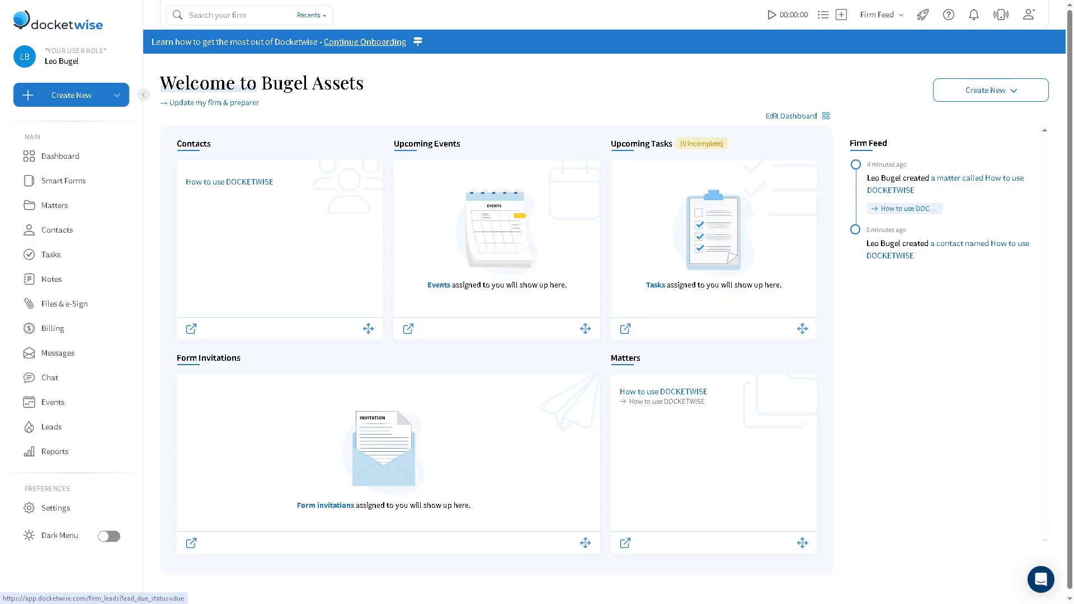
left_click(54, 452)
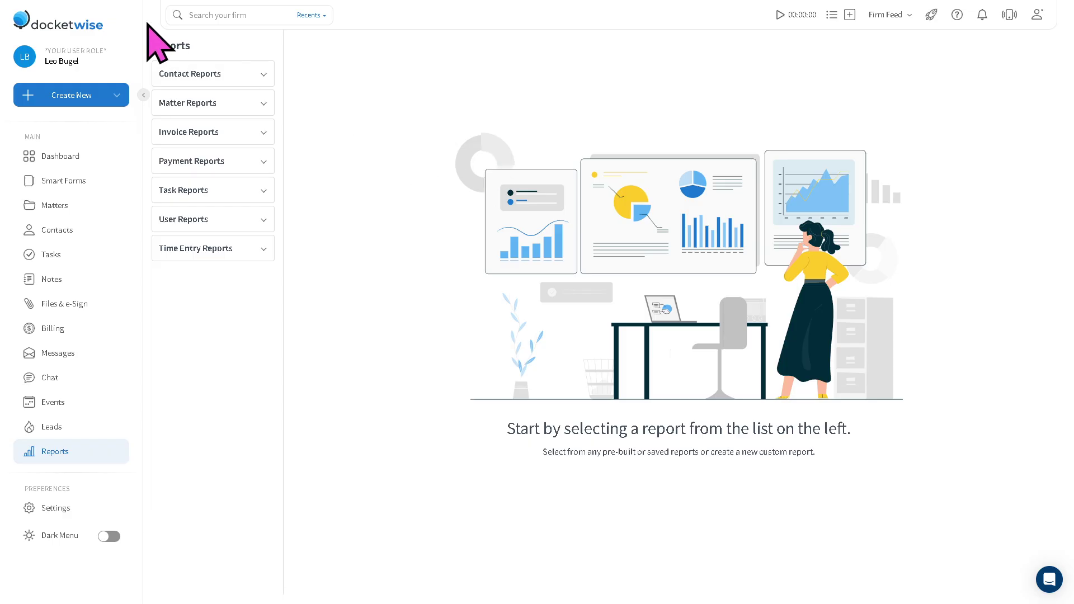
left_click(75, 24)
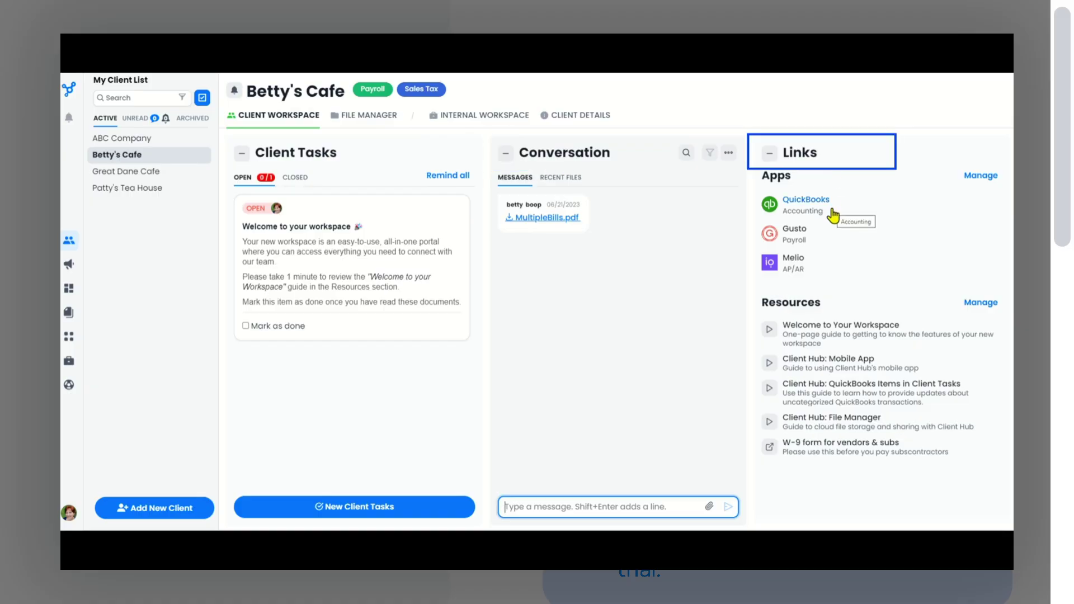
View the file manager and internal workspace of the Betty's Cafe client in Client Hub
left_click(395, 122)
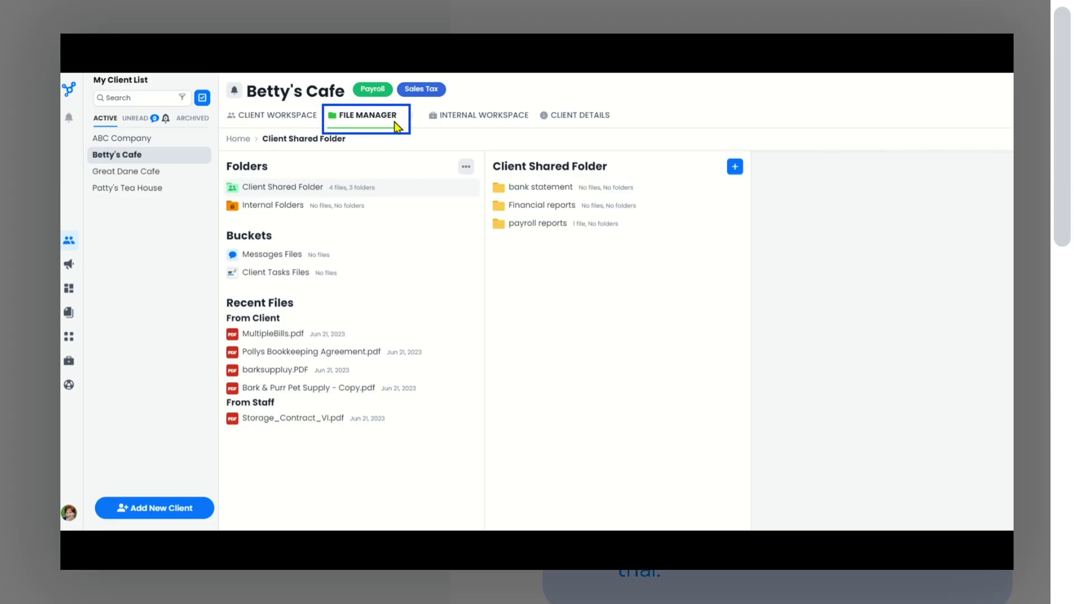
left_click(482, 115)
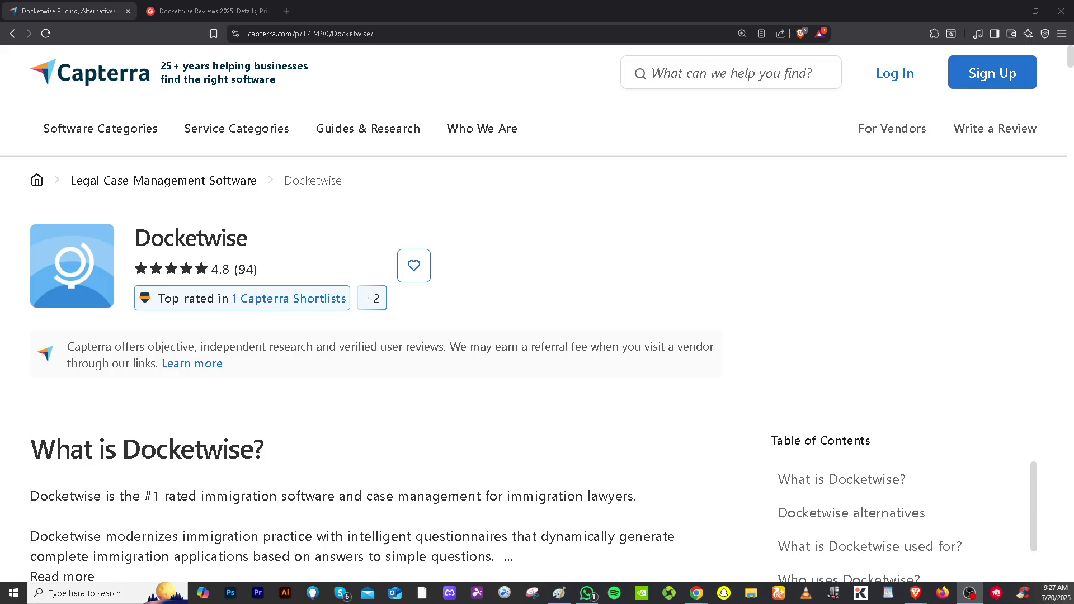
Read Docketwise's Capterra profile from the product description down to the comparison with MyCase
scroll(510, 327, "down", 1)
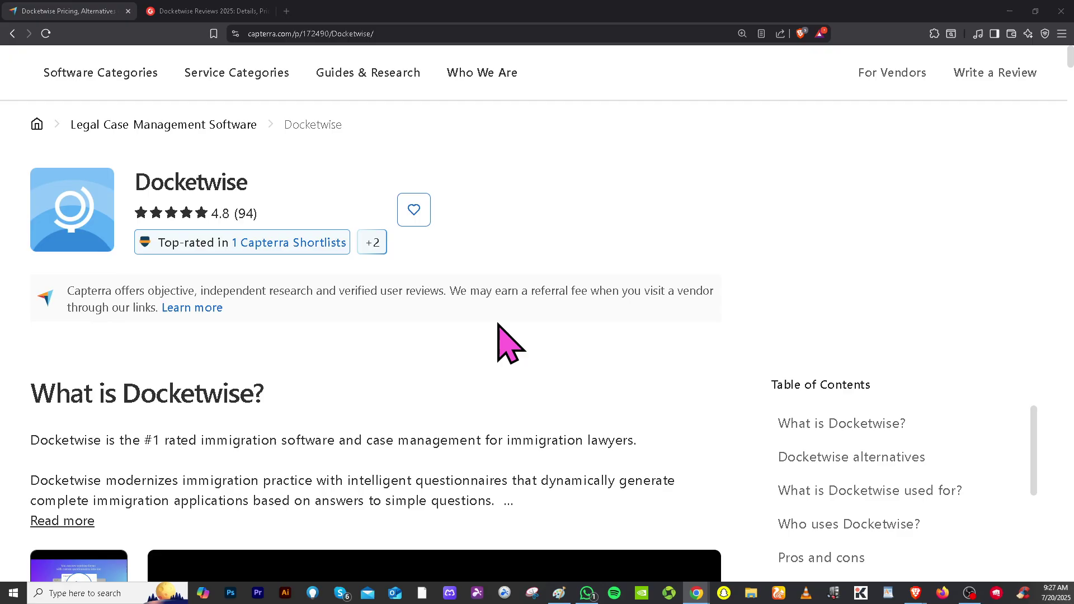
scroll(498, 325, "down", 3)
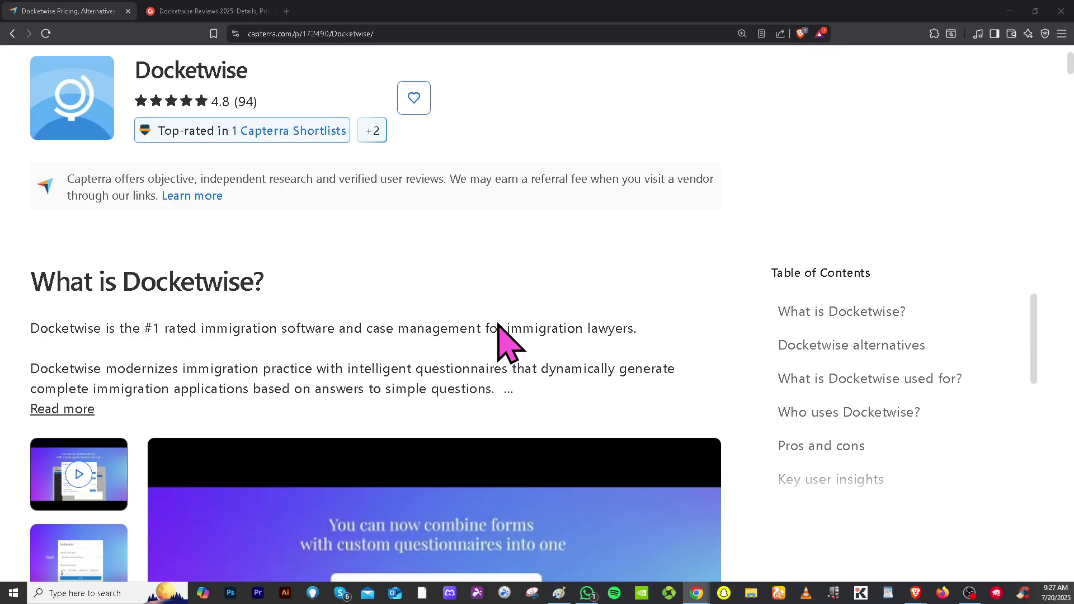
scroll(509, 342, "down", 2)
scroll(498, 326, "down", 2)
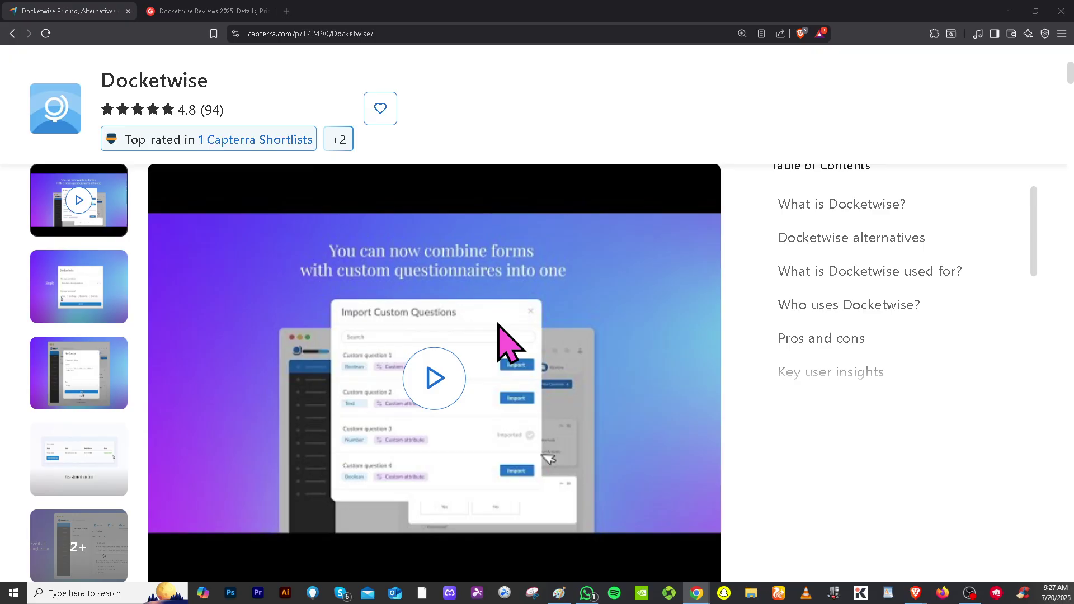
scroll(498, 325, "down", 5)
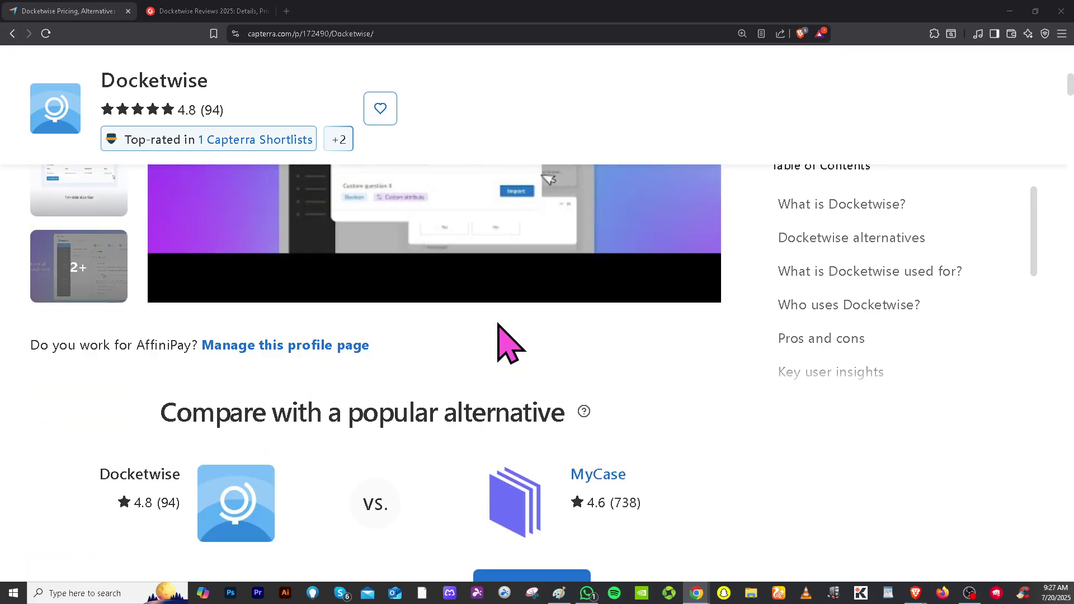
scroll(509, 342, "down", 4)
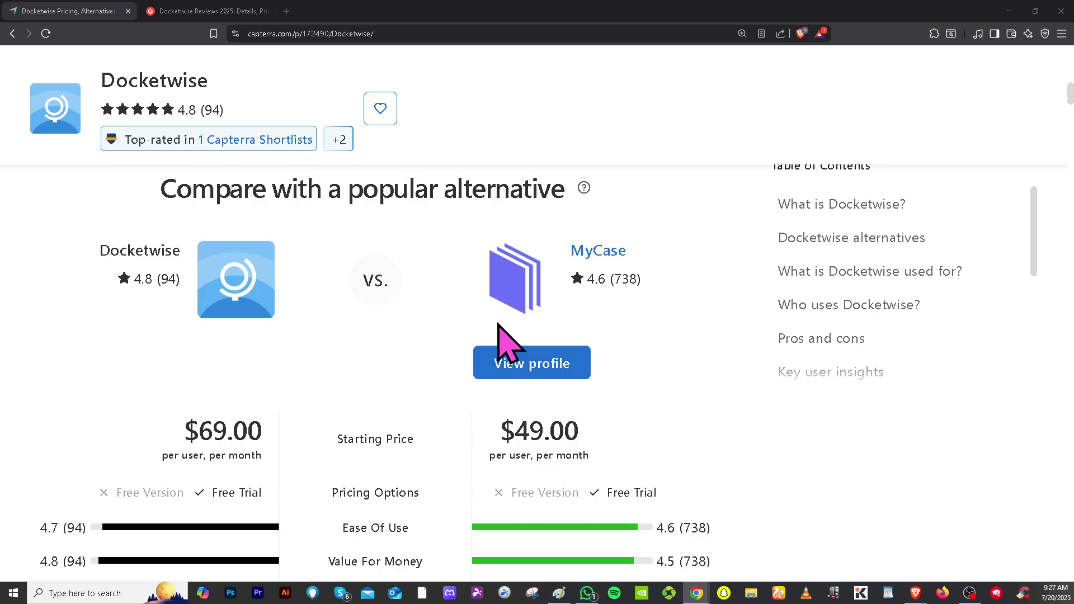
scroll(497, 324, "down", 2)
Switch to Docketwise's G2 page, dismiss the review request, and examine the product details, integrations, media and review breakdown
left_click(217, 11)
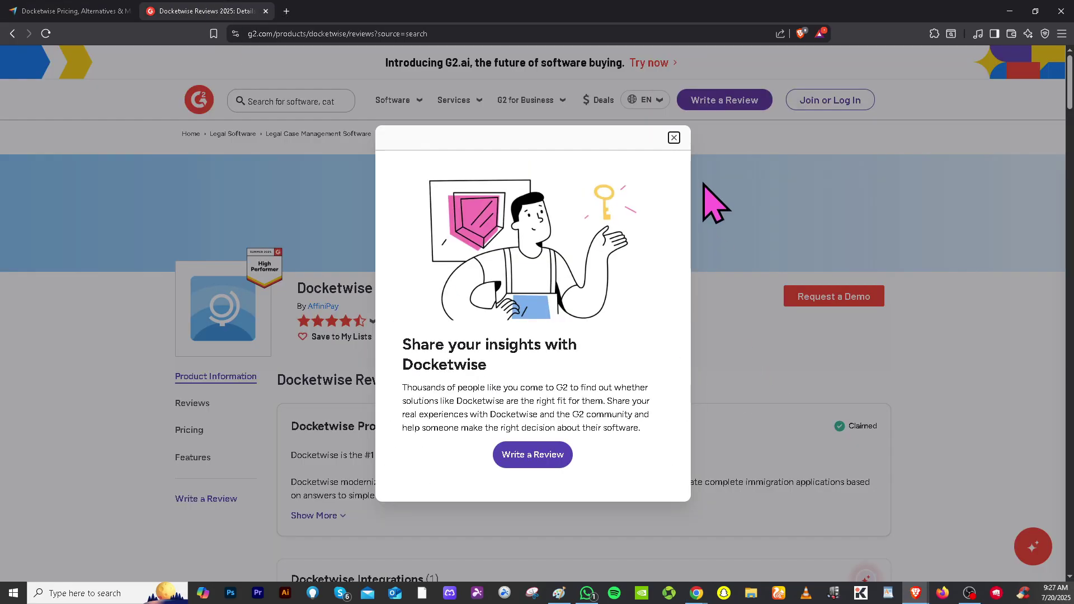
left_click(674, 138)
scroll(597, 403, "down", 2)
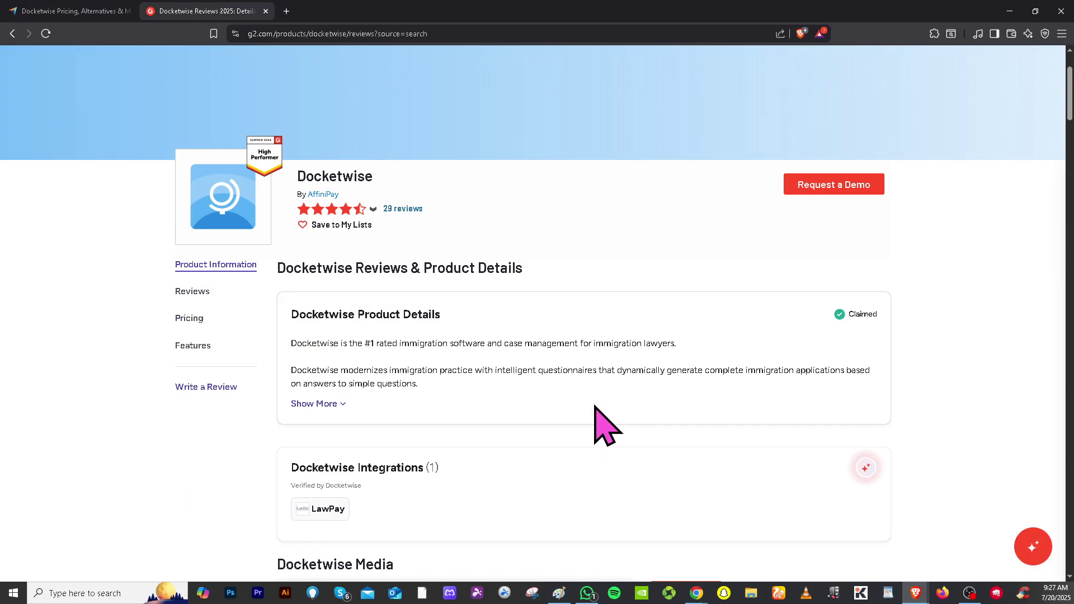
scroll(594, 406, "down", 3)
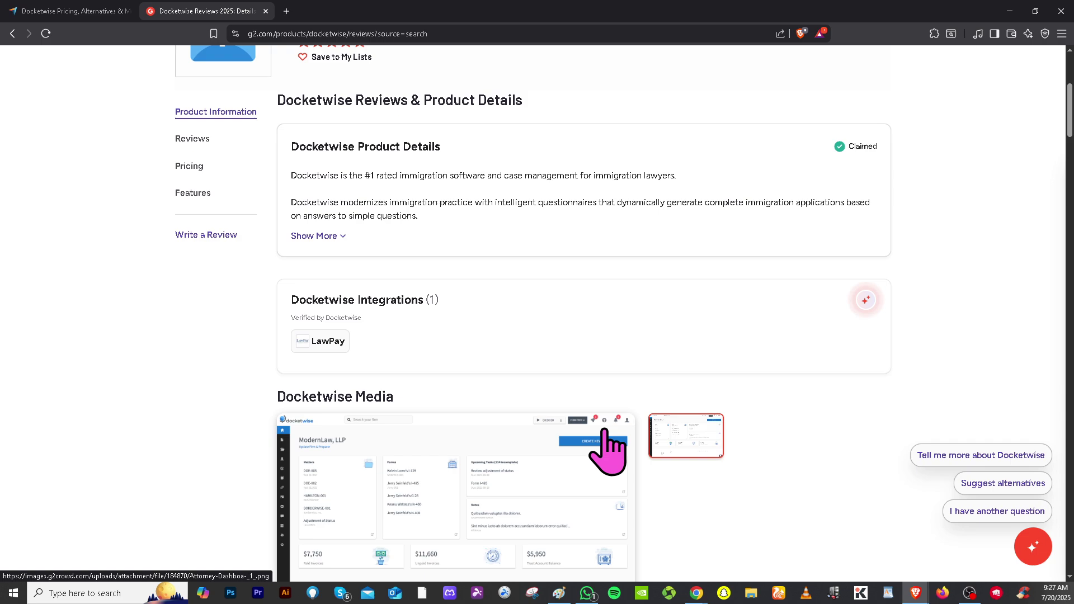
scroll(608, 451, "down", 3)
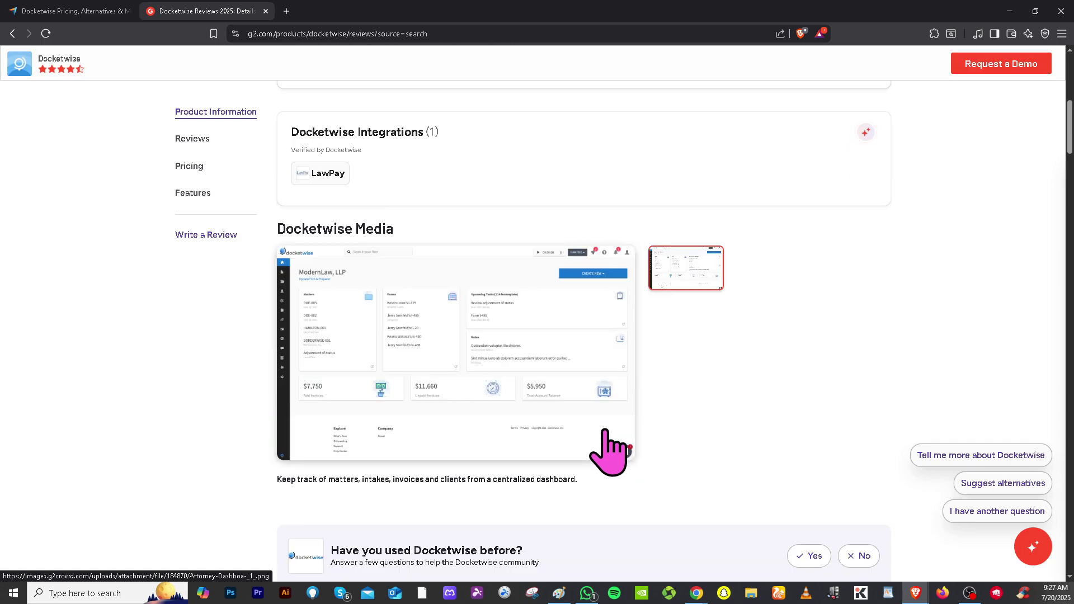
scroll(609, 452, "down", 2)
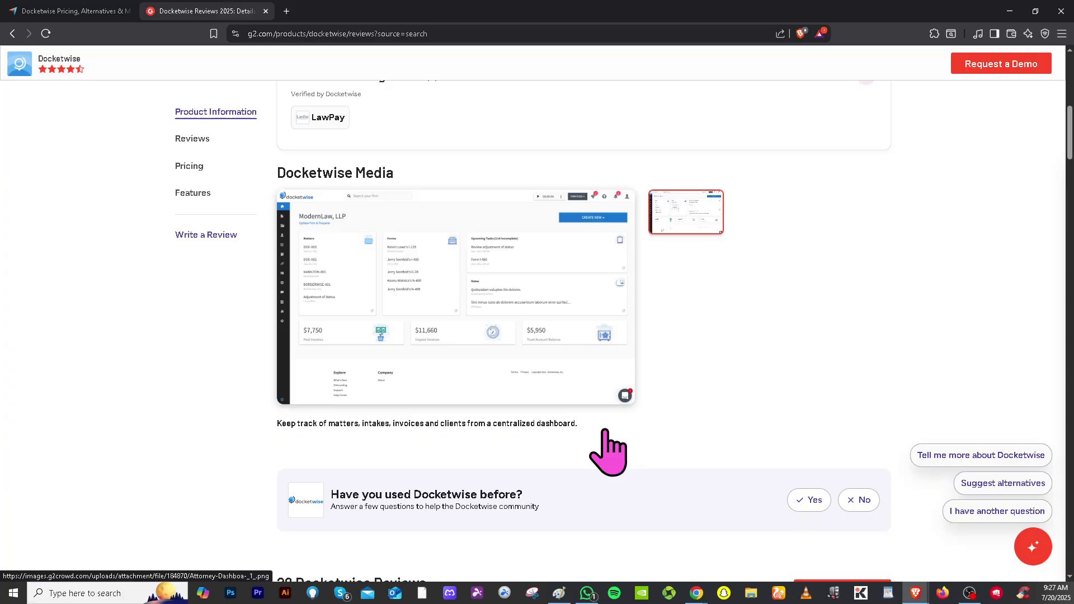
scroll(608, 452, "up", 1)
scroll(609, 452, "down", 3)
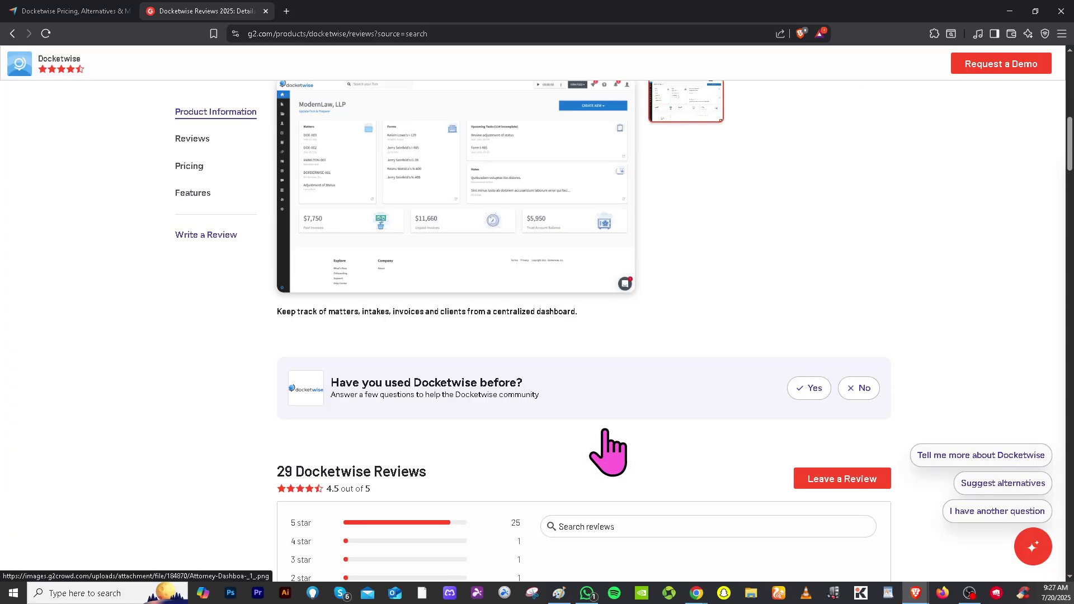
scroll(606, 431, "down", 4)
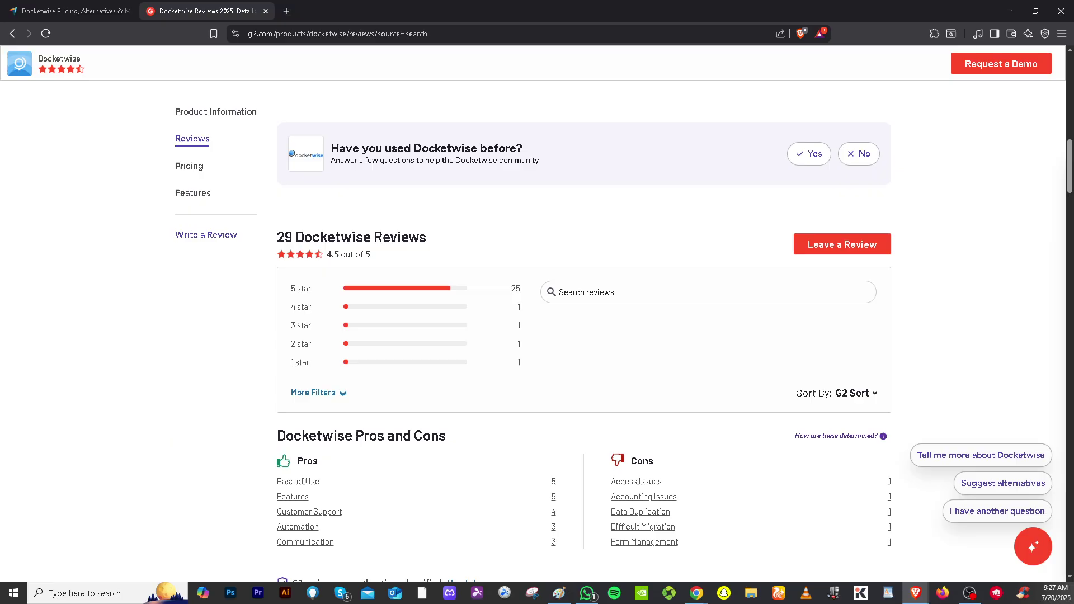
Switch back to Docketwise and revisit the Smart Forms, Matters, Contacts, Tasks, Messages, Events and Leads sections
key("alt+Tab")
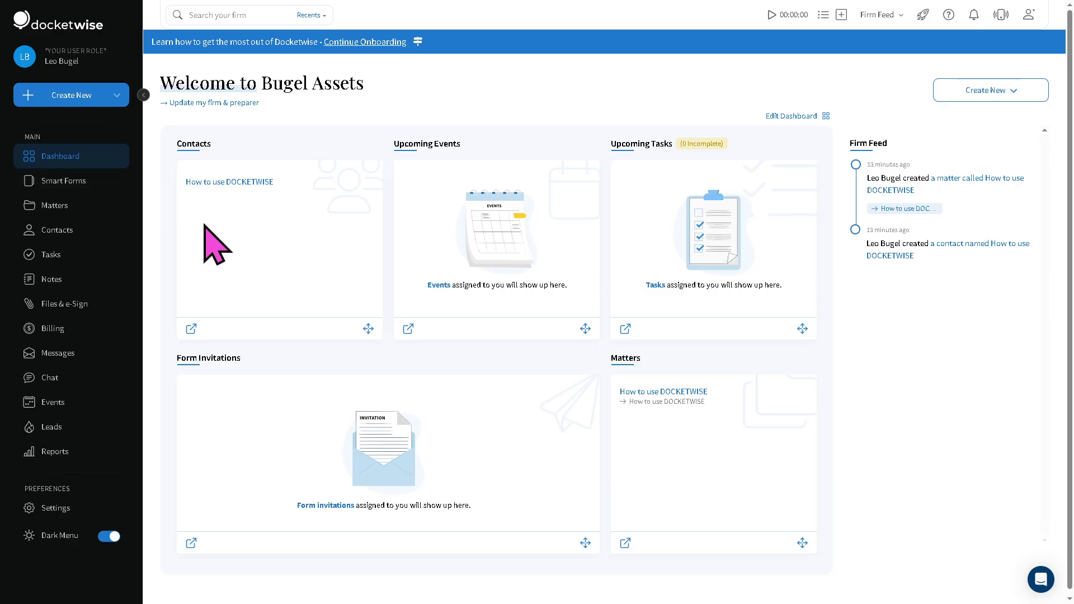
left_click(82, 183)
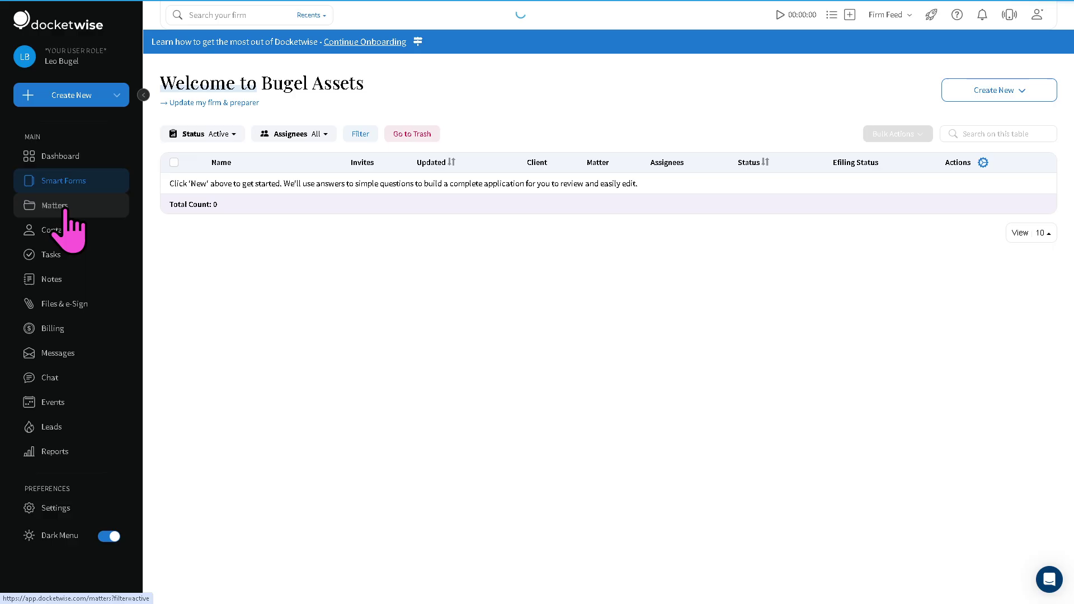
left_click(63, 207)
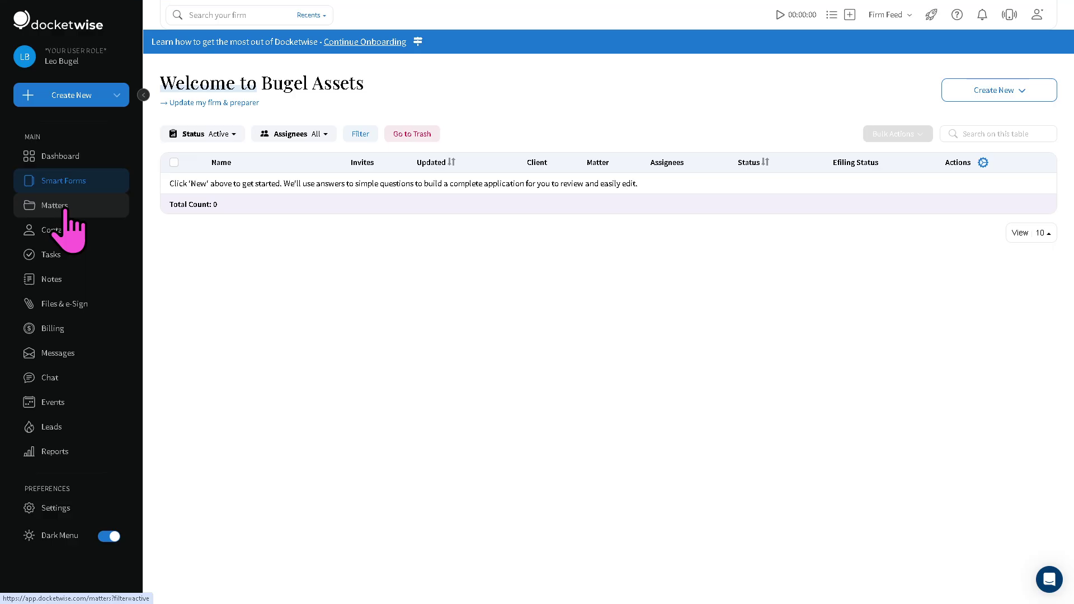
left_click(67, 236)
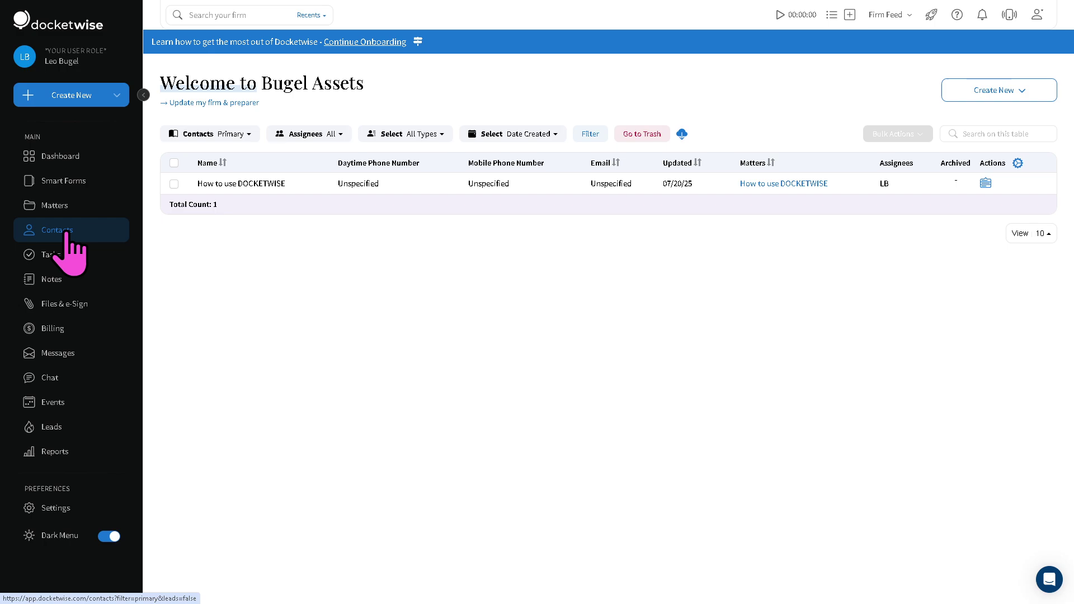
left_click(63, 258)
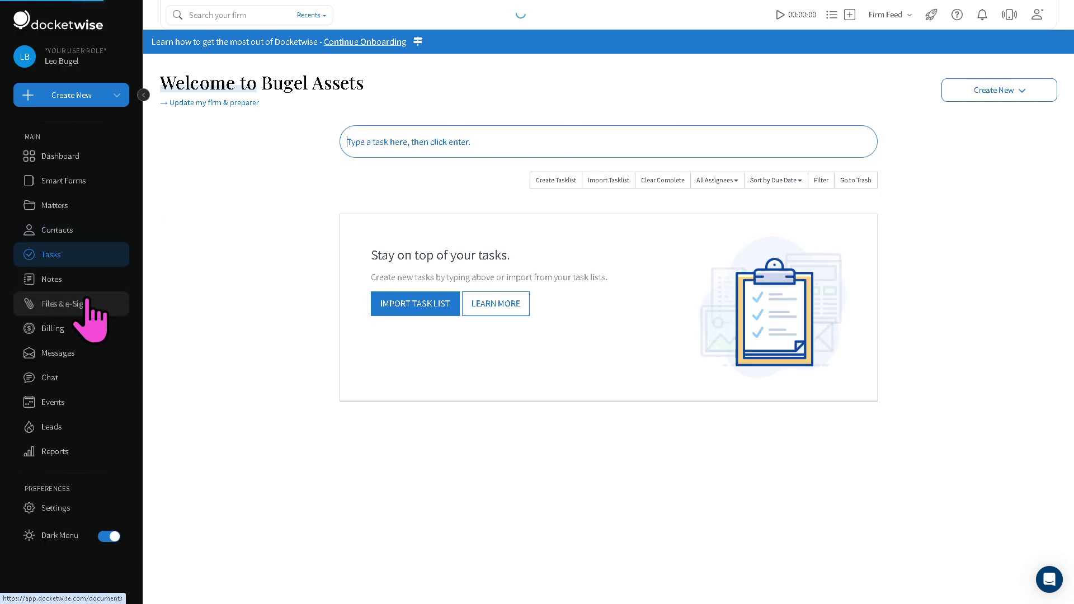
left_click(35, 356)
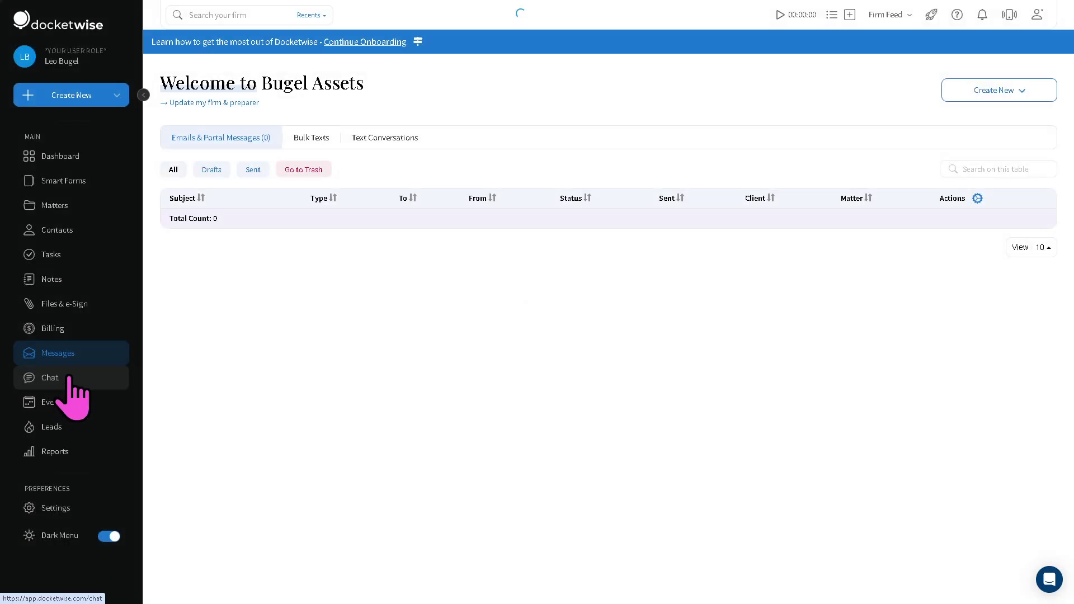
left_click(71, 402)
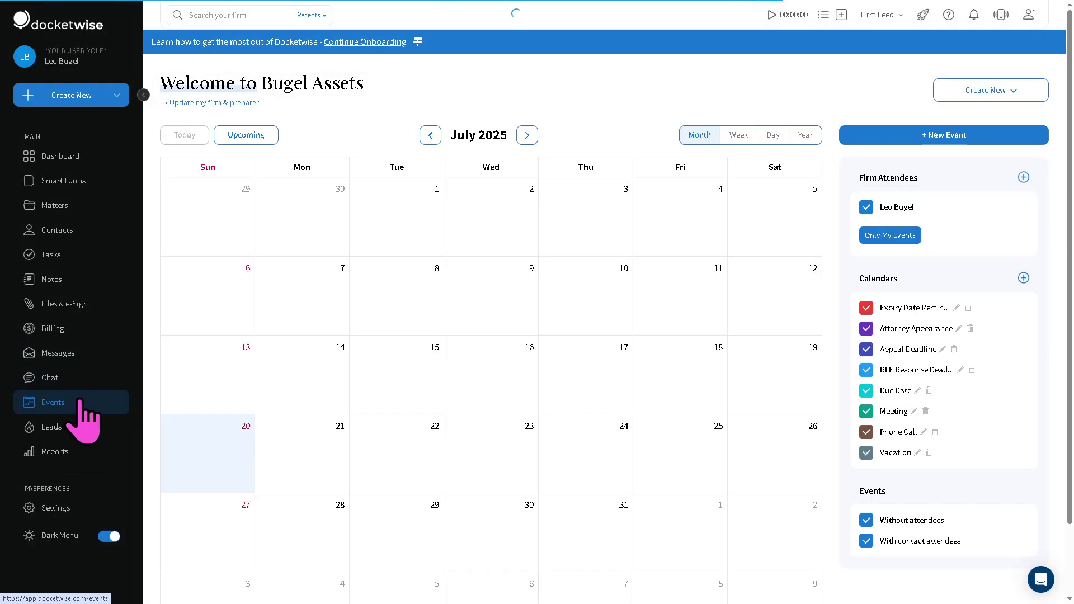
left_click(79, 427)
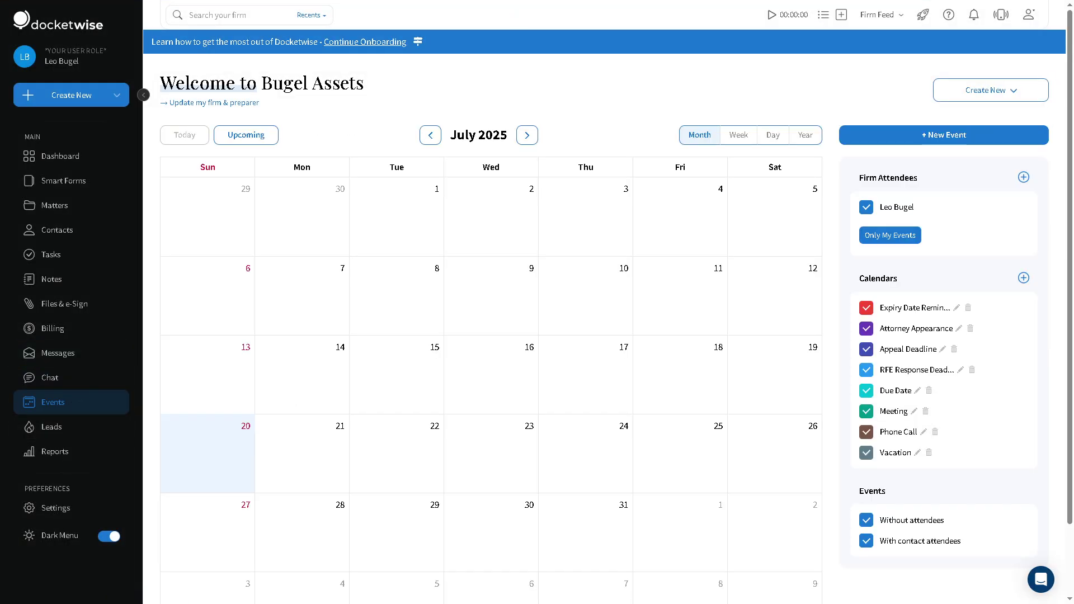